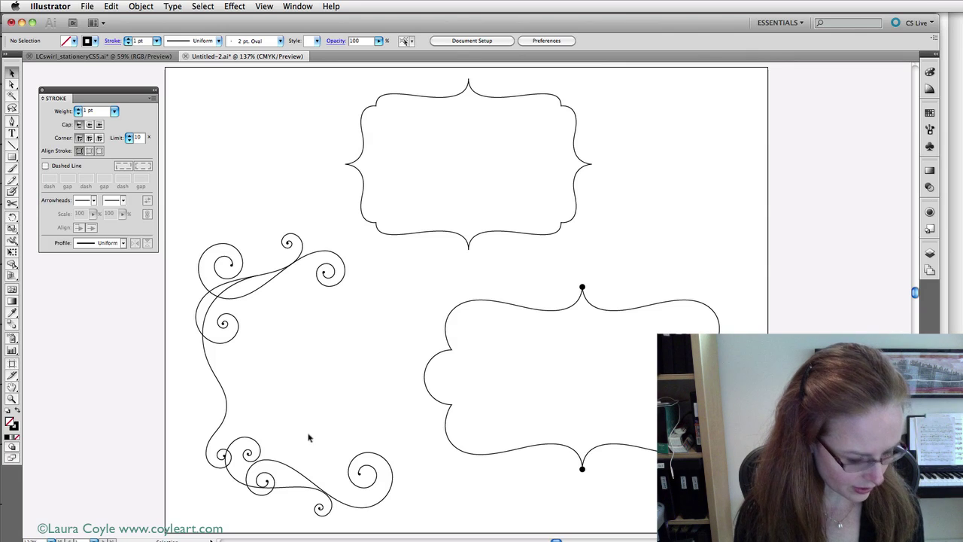
- Zoom in on the swirl corner frame and pan it into view
drag(189, 211, 410, 530)
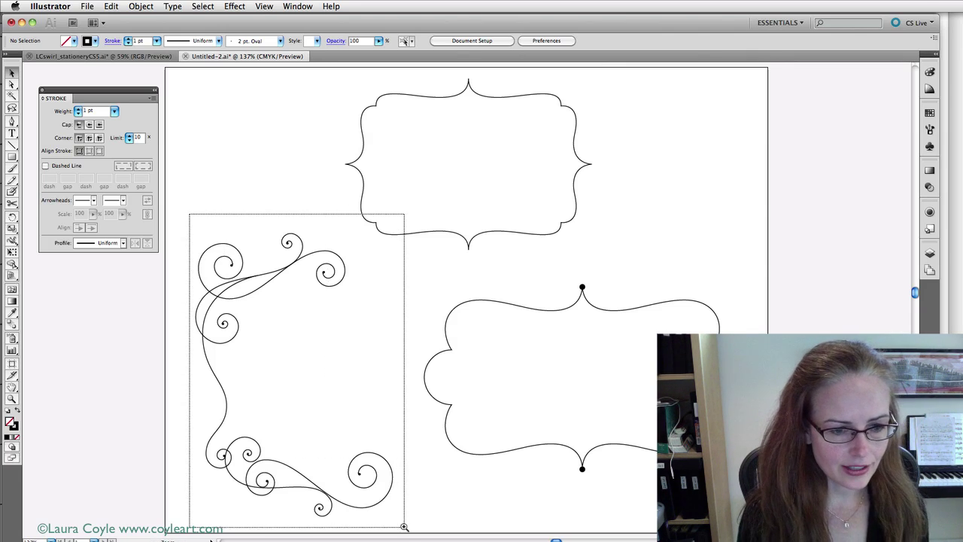
scroll(414, 462, right, 5)
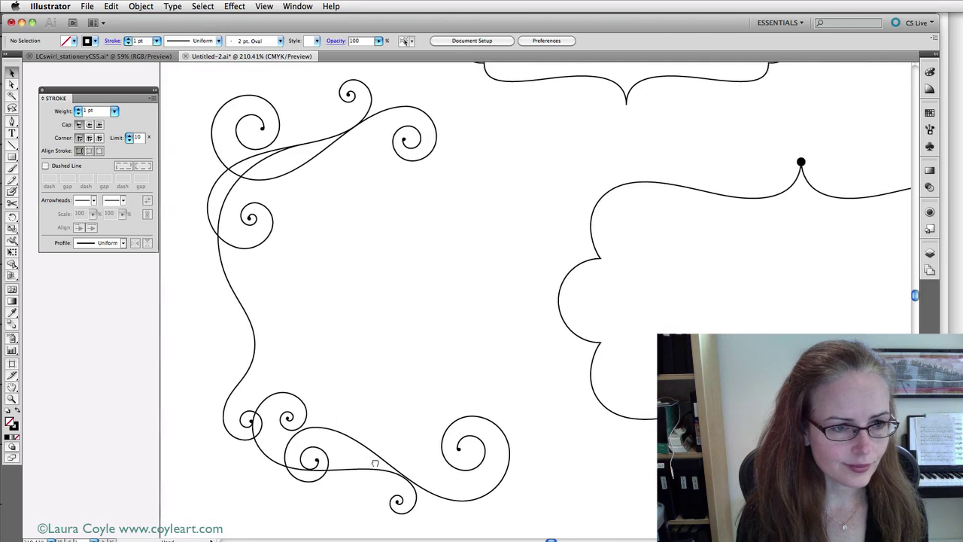
- Inspect the swirl frame group, then its top-right, top-left and left vertical swirls, then deselect
click(314, 154)
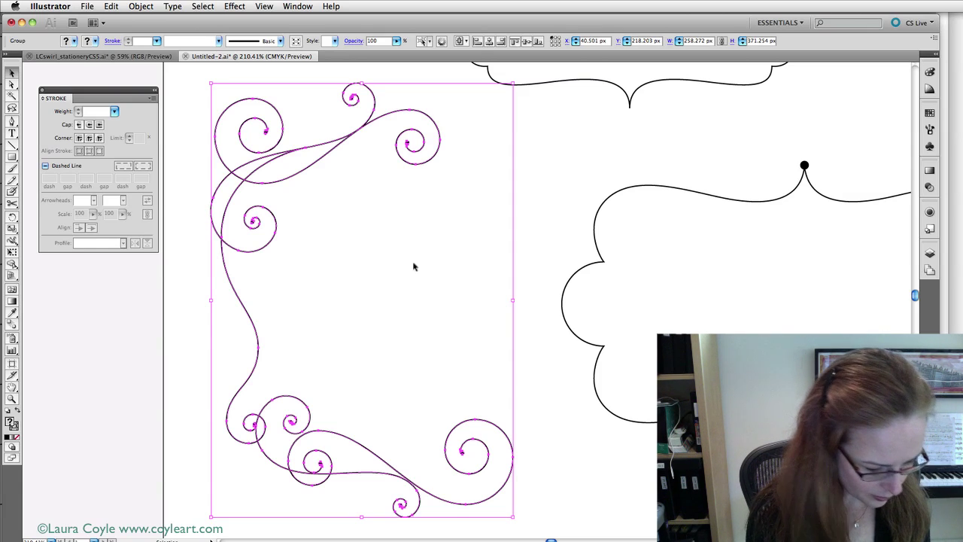
key(ctrl+shift+b)
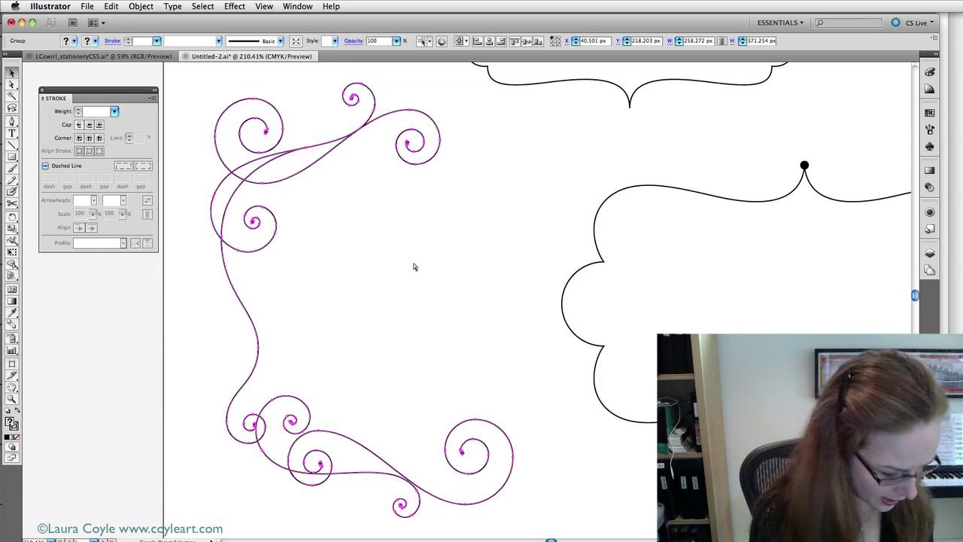
key(ctrl+shift+b)
click(376, 220)
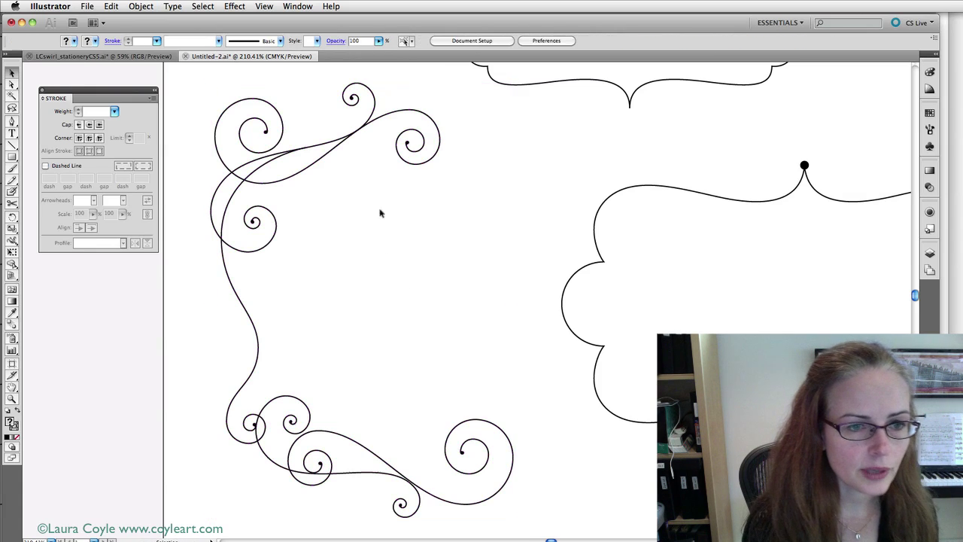
click(401, 113)
drag(301, 223, 273, 248)
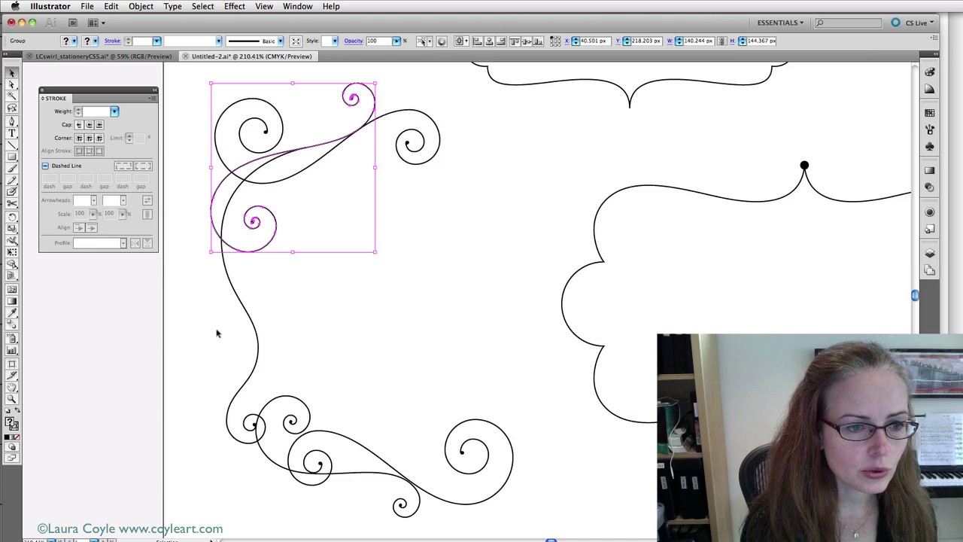
drag(216, 333, 260, 359)
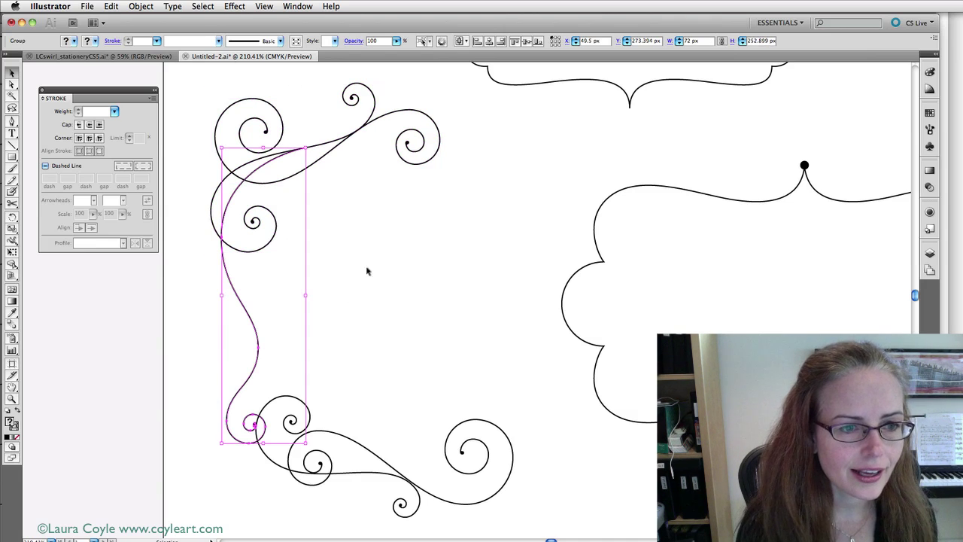
click(331, 162)
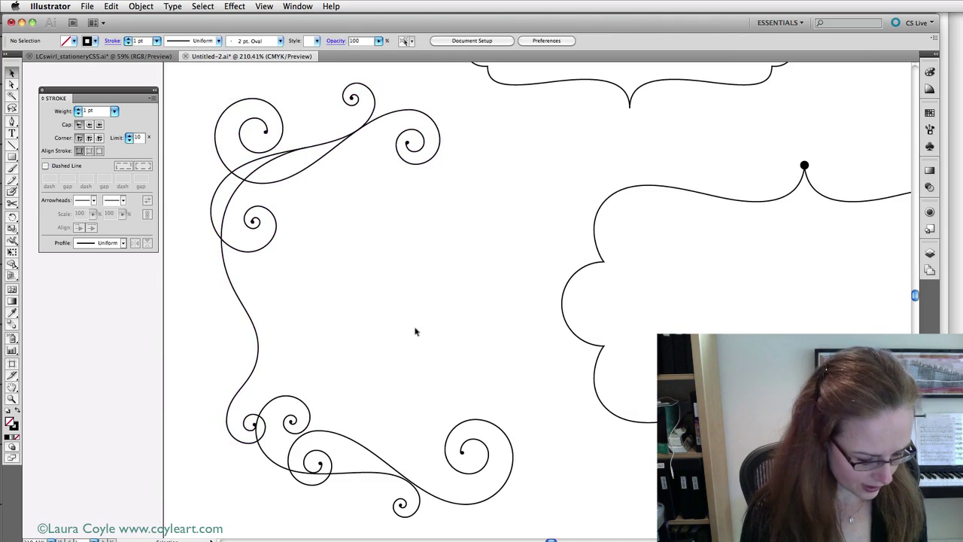
- Magnify the top-left swirls with the Zoom tool and select the swirl group
key(z)
drag(199, 83, 494, 286)
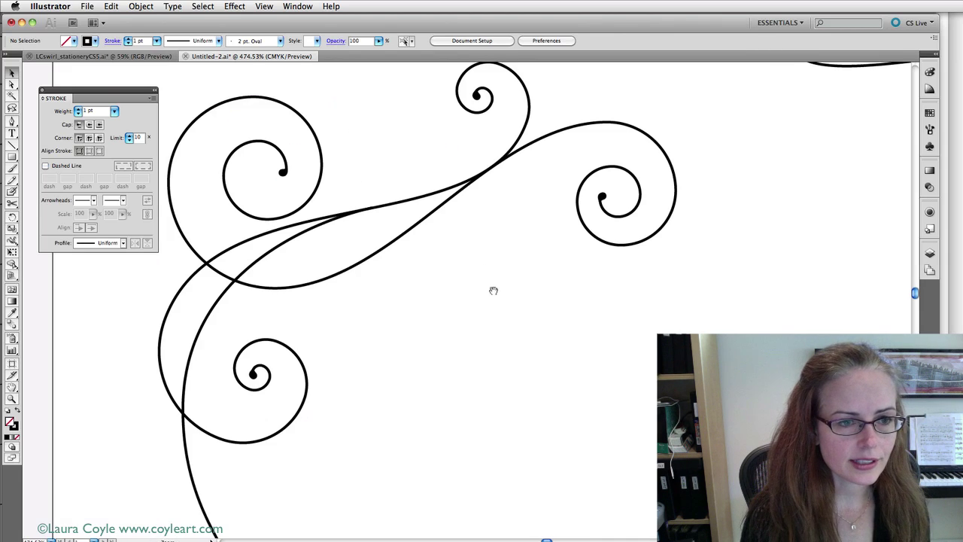
scroll(512, 371, up, 5)
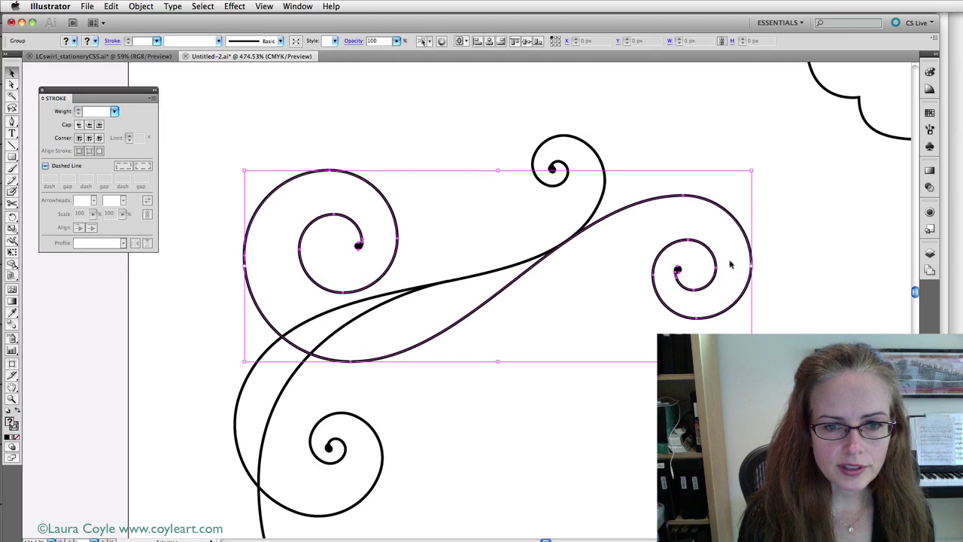
click(663, 214)
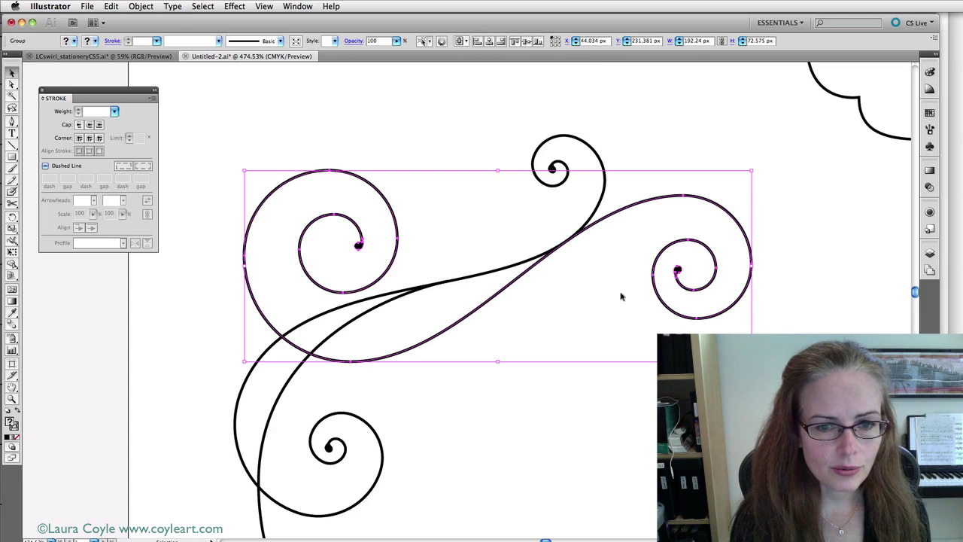
- Give the top-left spiral path Width Profile 1 and a 4 pt stroke weight
click(579, 307)
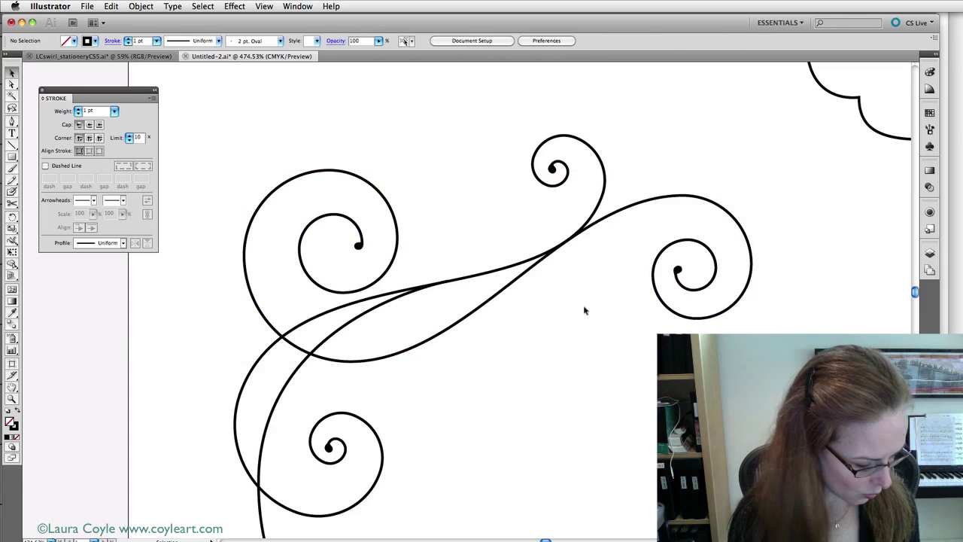
key(a)
click(645, 203)
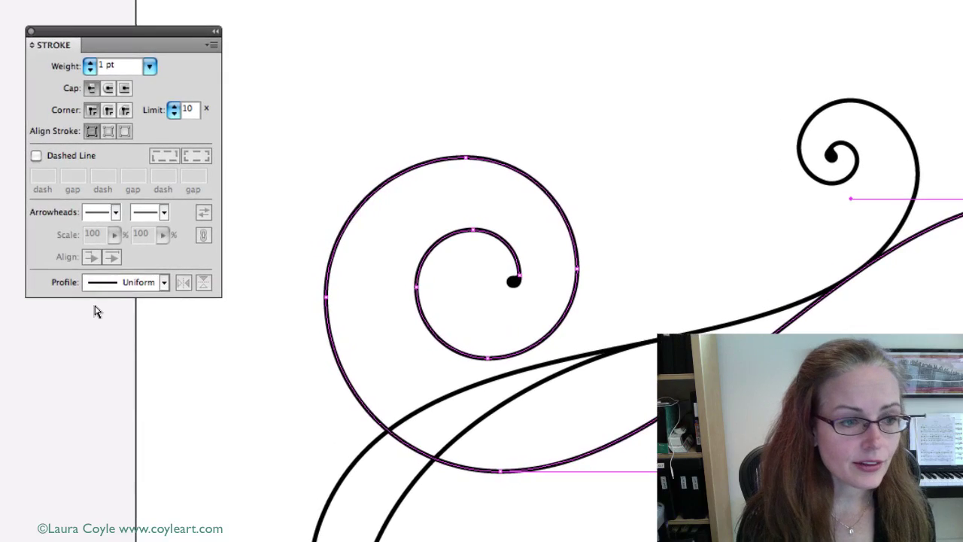
click(164, 284)
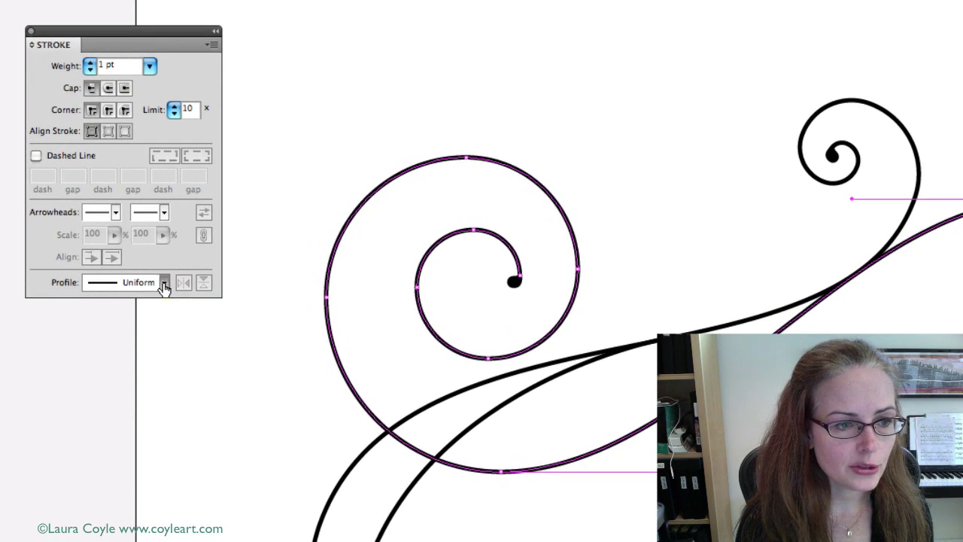
click(164, 285)
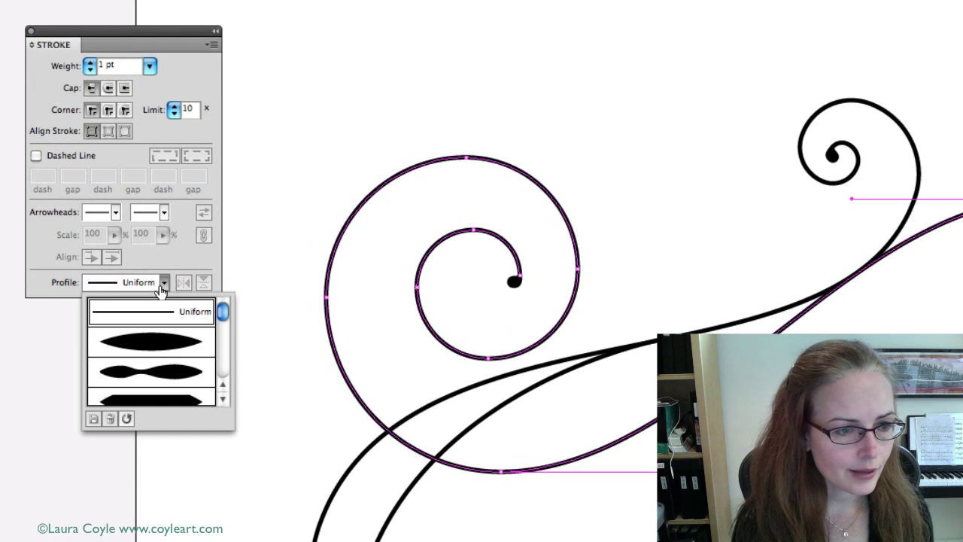
click(165, 342)
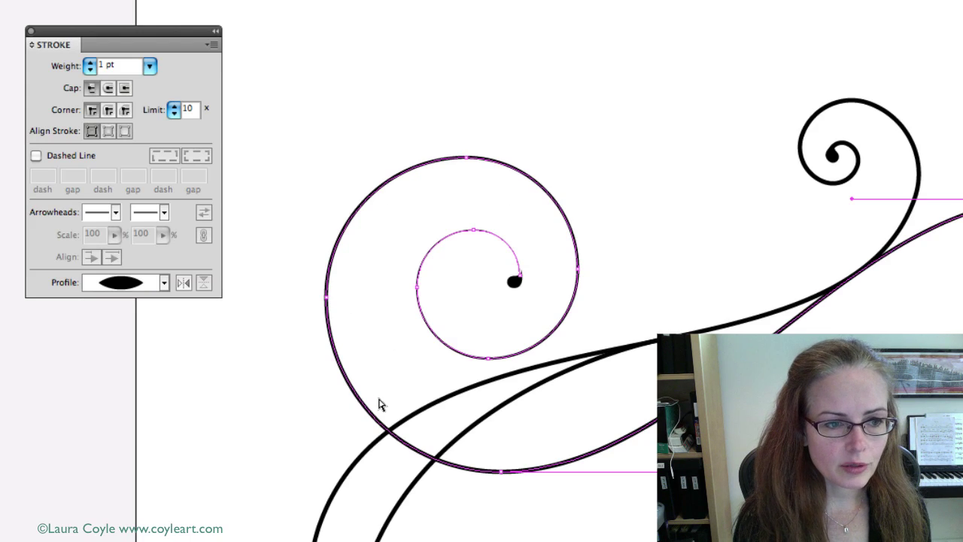
click(91, 64)
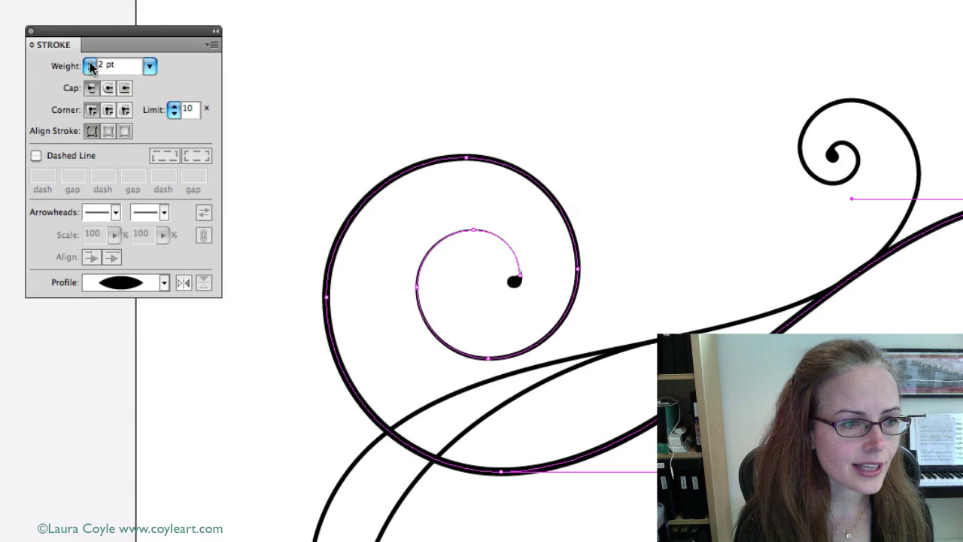
click(90, 64)
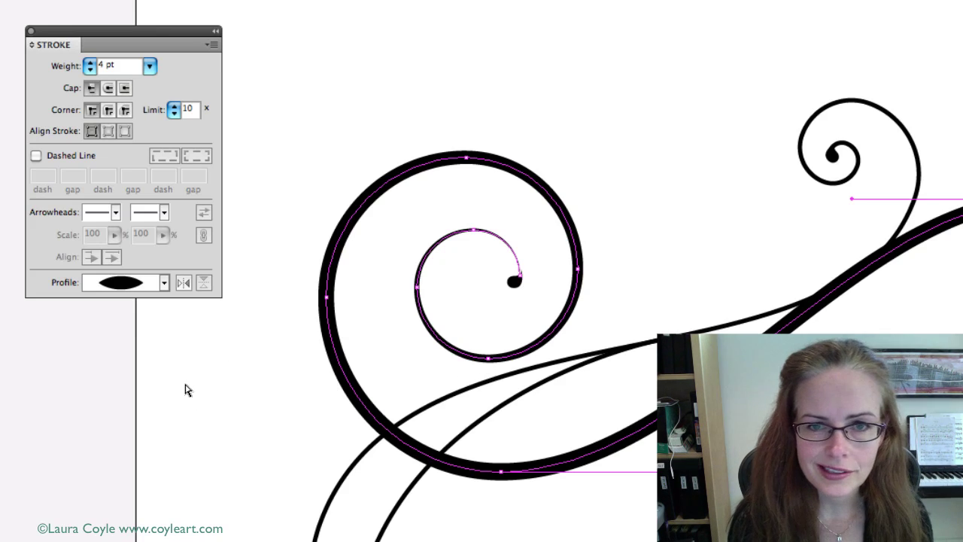
- Switch the spiral strokes to the pinched Width Profile 2 and deselect
click(163, 283)
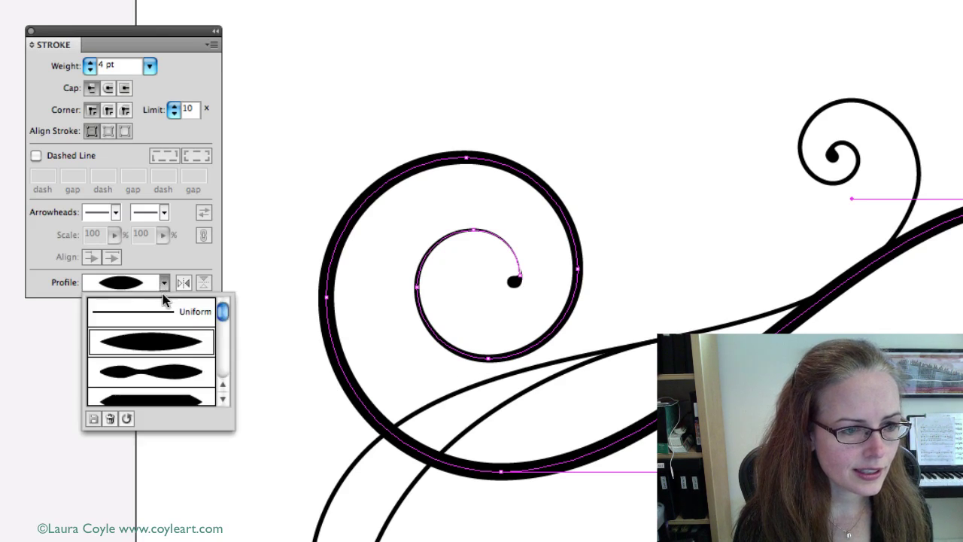
click(177, 371)
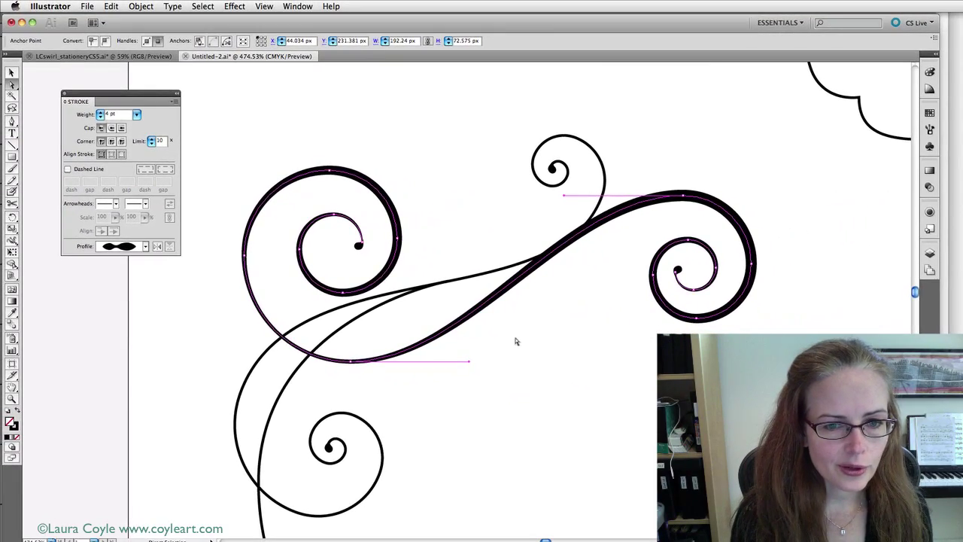
click(516, 341)
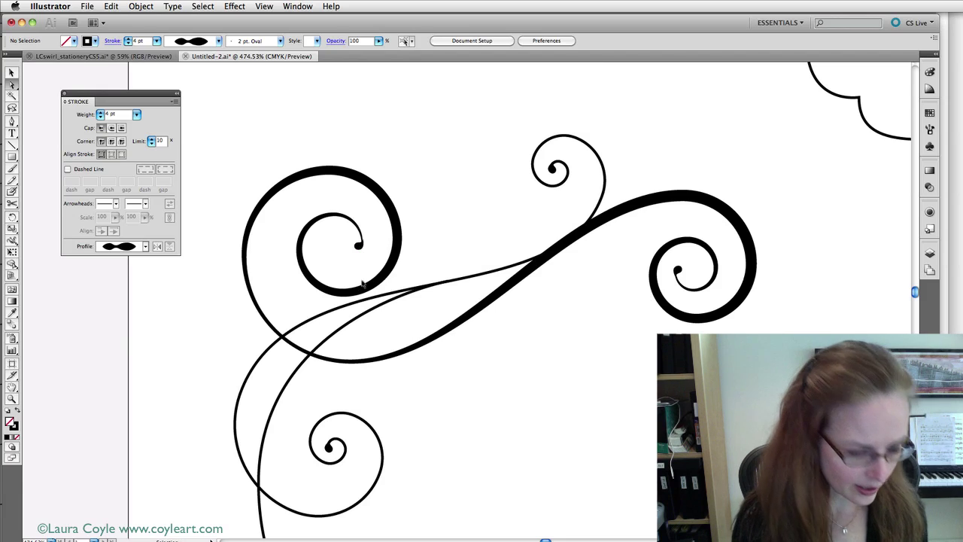
mouse_move(308, 193)
mouse_down()
mouse_move(412, 301)
mouse_move(401, 286)
mouse_move(443, 264)
mouse_up()
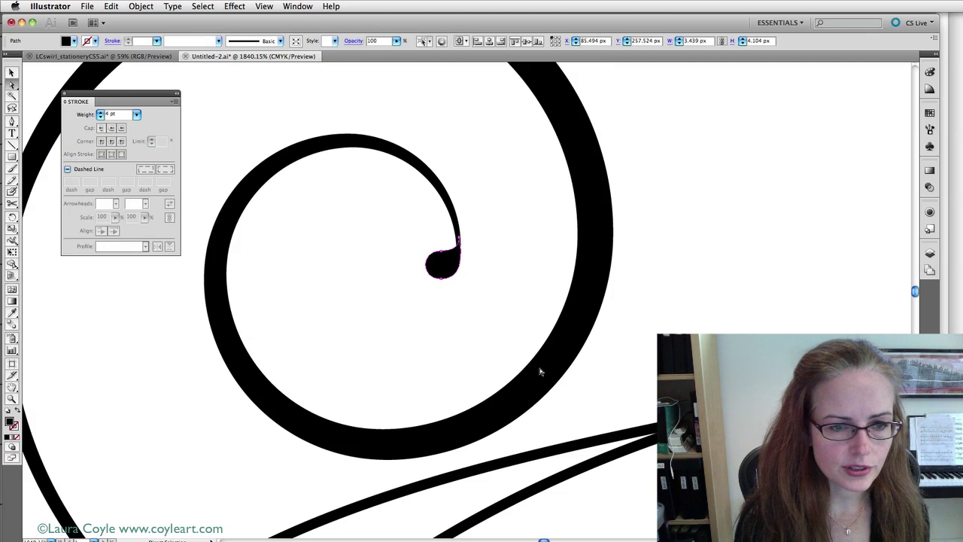
click(651, 325)
drag(651, 324, 229, 412)
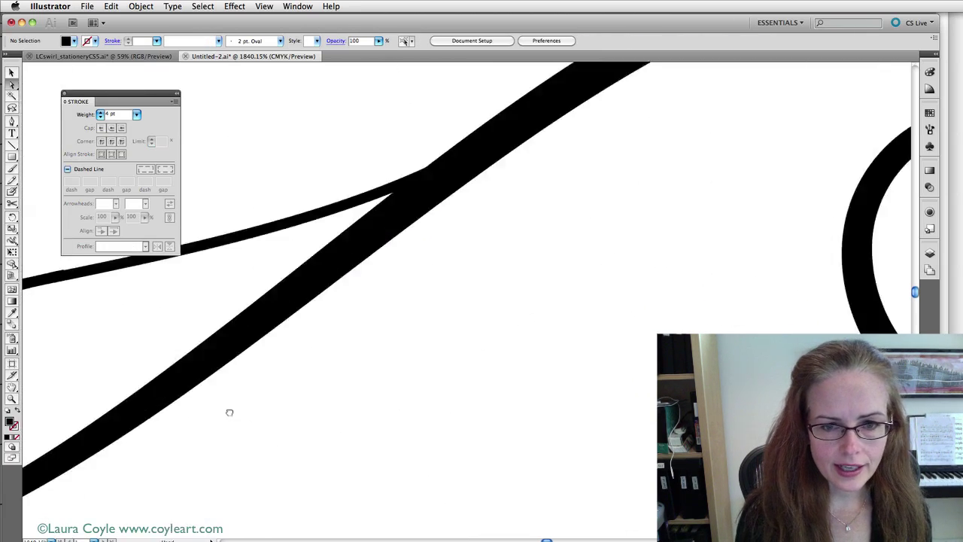
scroll(549, 372, right, 10)
scroll(602, 301, right, 2)
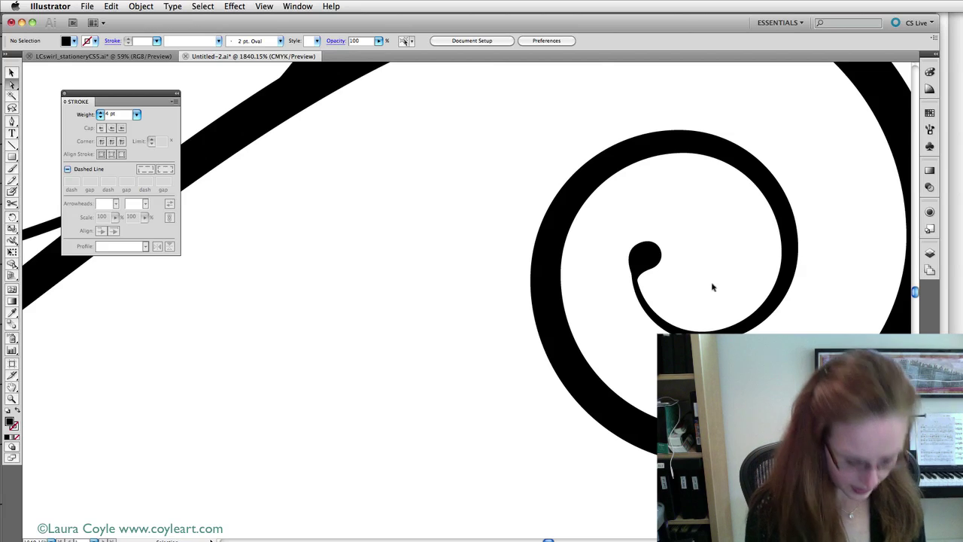
key(super+minus)
key(super+minus)
key(super+minus)
key(super+minus)
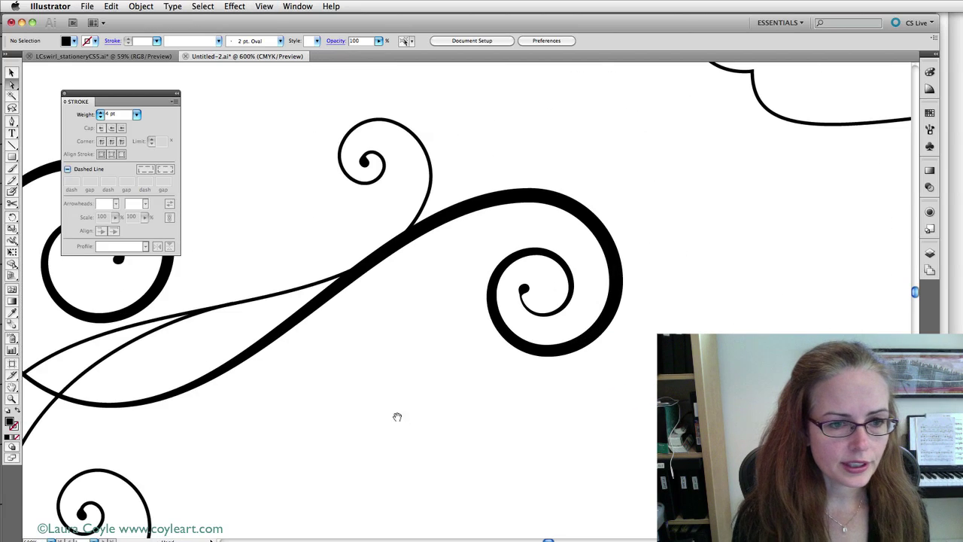
mouse_move(397, 416)
mouse_down()
mouse_move(612, 429)
mouse_move(589, 419)
mouse_up()
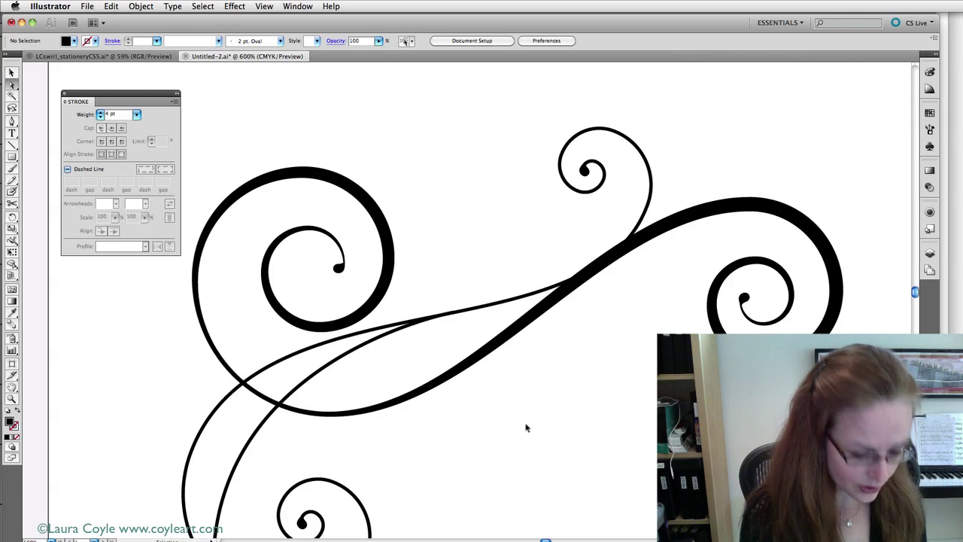
key(super+minus)
key(super+minus)
key(super+minus)
- Give the left and lower swirl paths the pinched width profile and 4 pt weight
scroll(440, 318, right, 2)
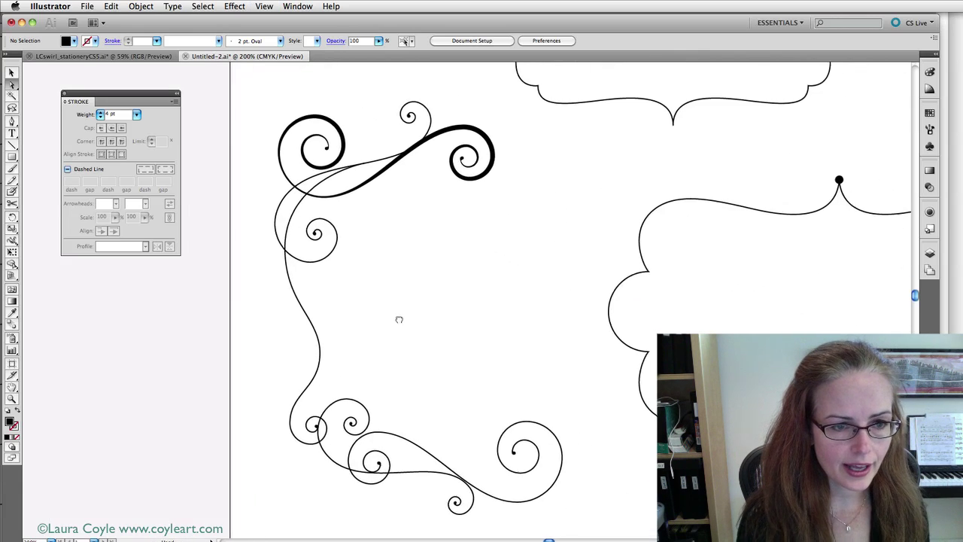
scroll(398, 318, down, 2)
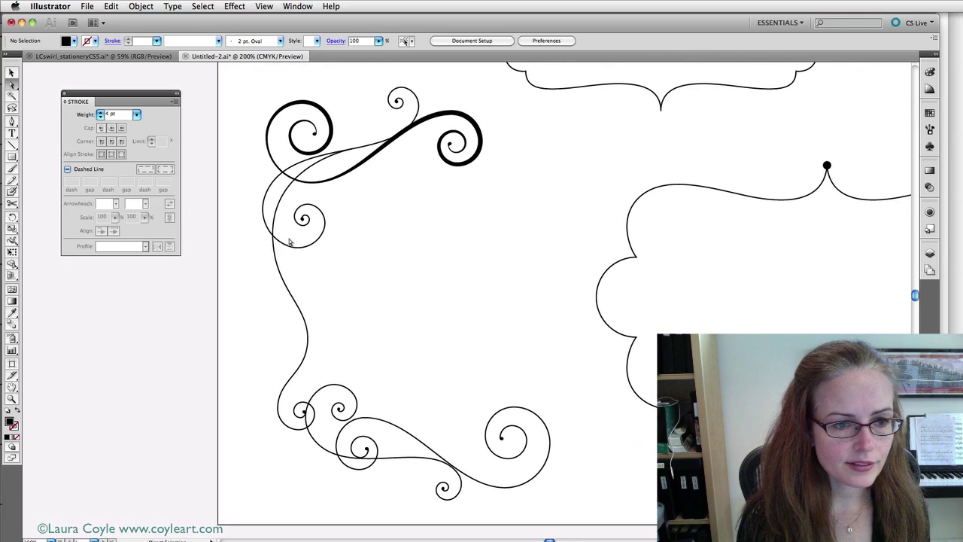
drag(292, 242, 265, 280)
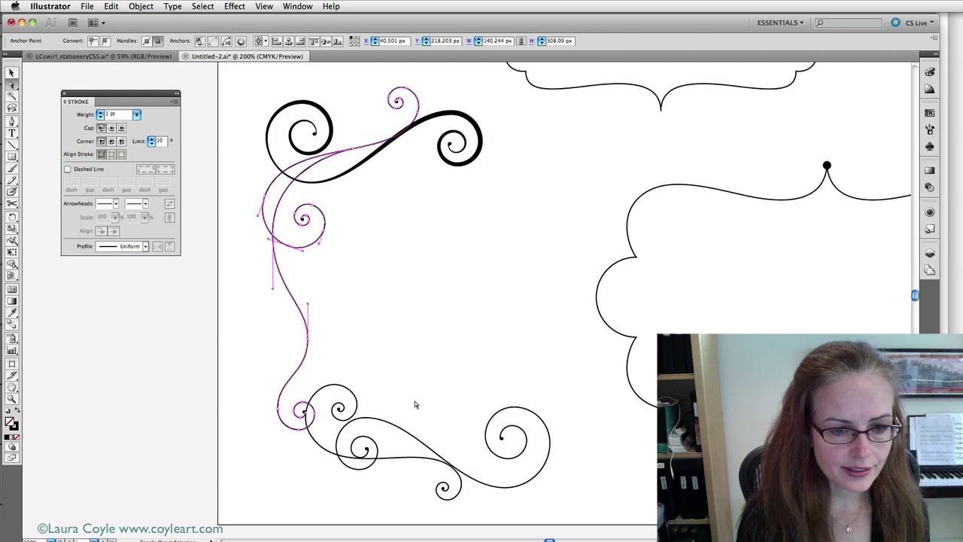
drag(414, 404, 426, 496)
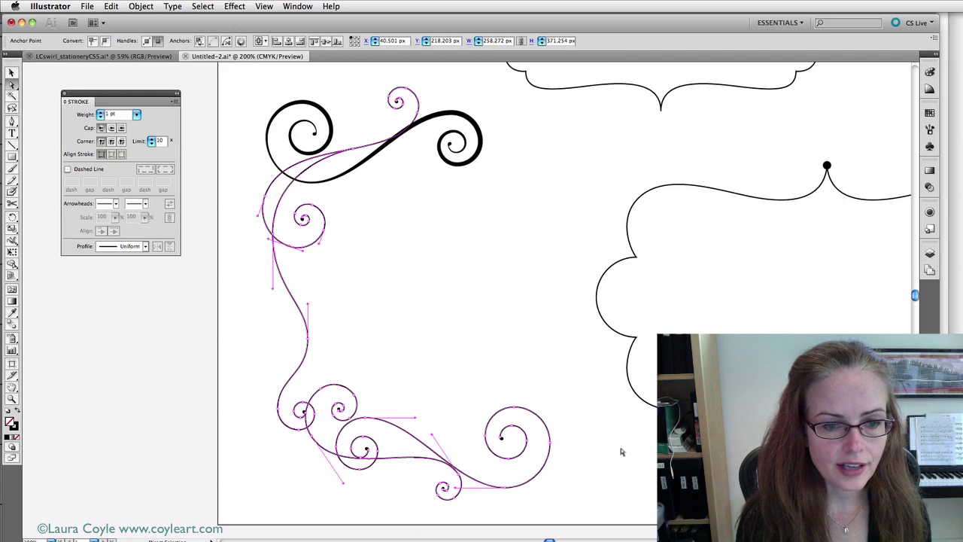
click(146, 247)
click(149, 301)
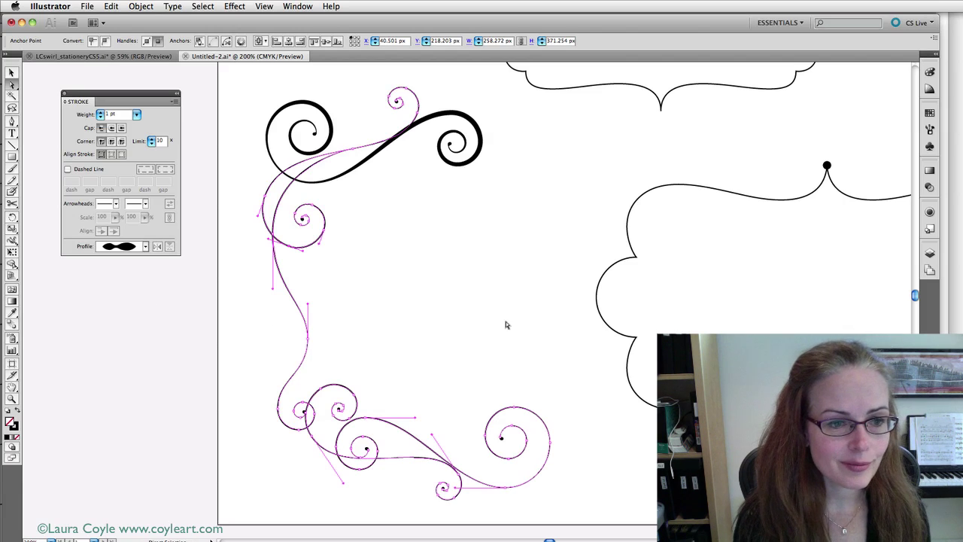
click(100, 113)
click(100, 112)
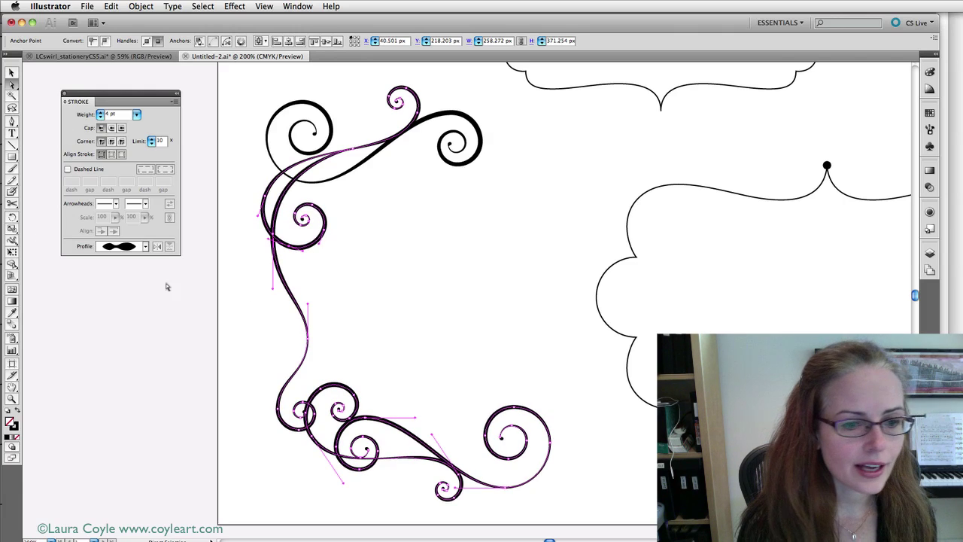
click(447, 316)
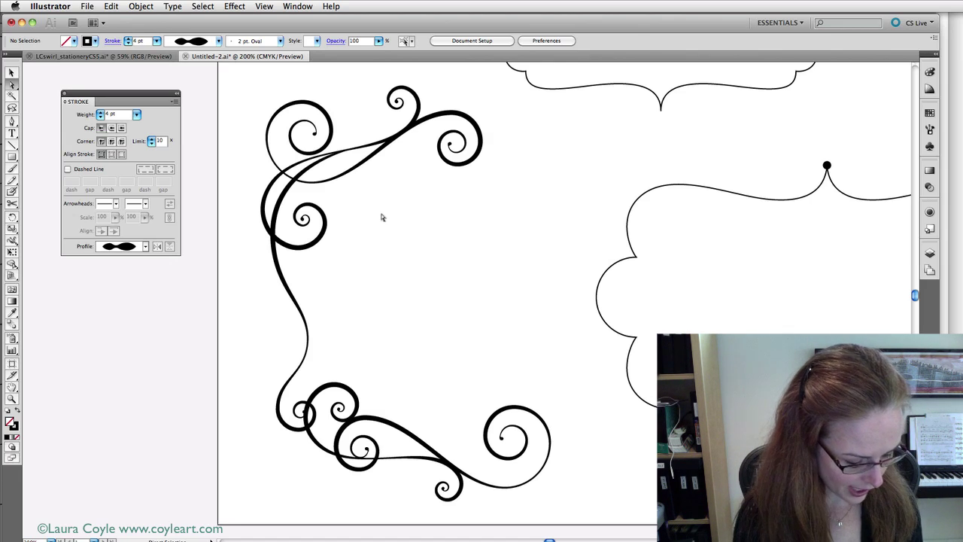
drag(230, 83, 499, 266)
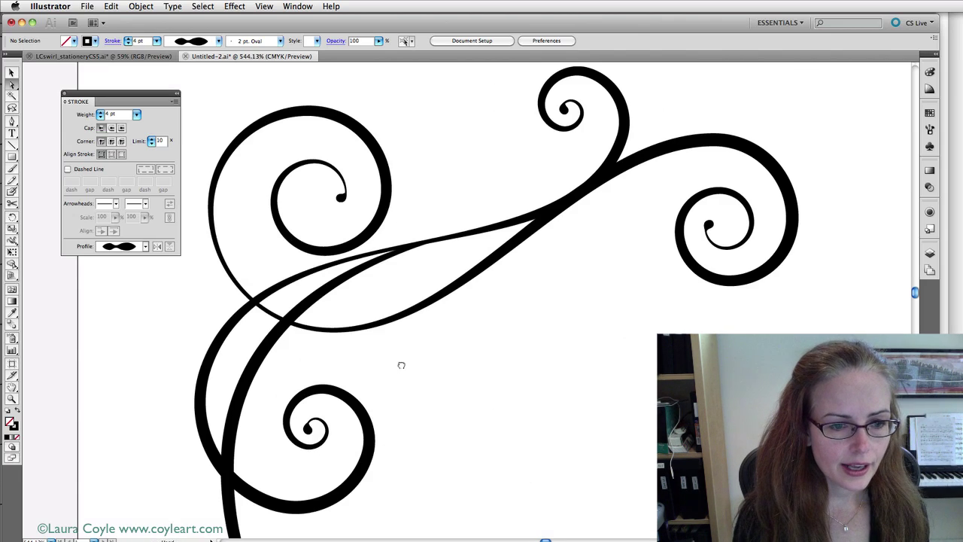
drag(399, 361, 436, 381)
drag(222, 96, 803, 376)
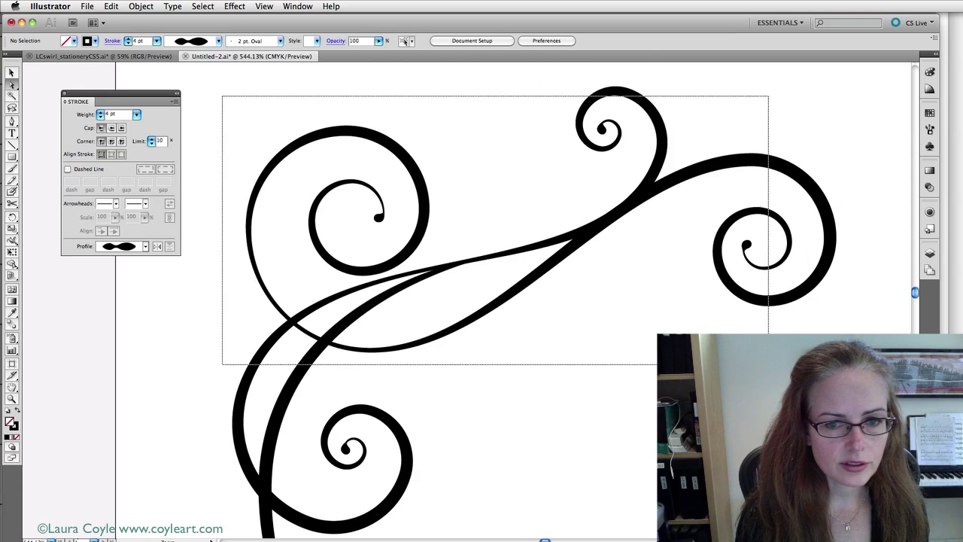
mouse_move(464, 452)
mouse_down()
mouse_move(517, 414)
mouse_move(520, 400)
mouse_up()
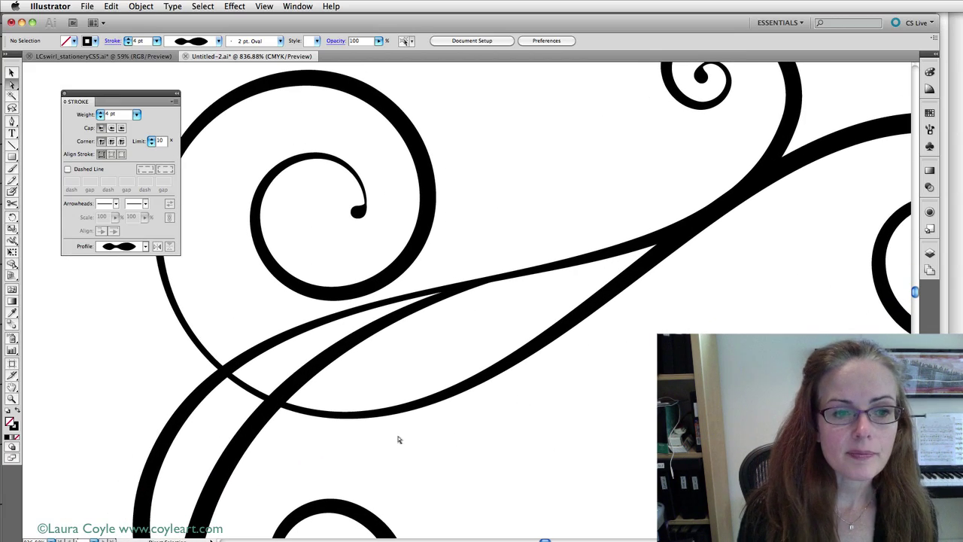
click(415, 384)
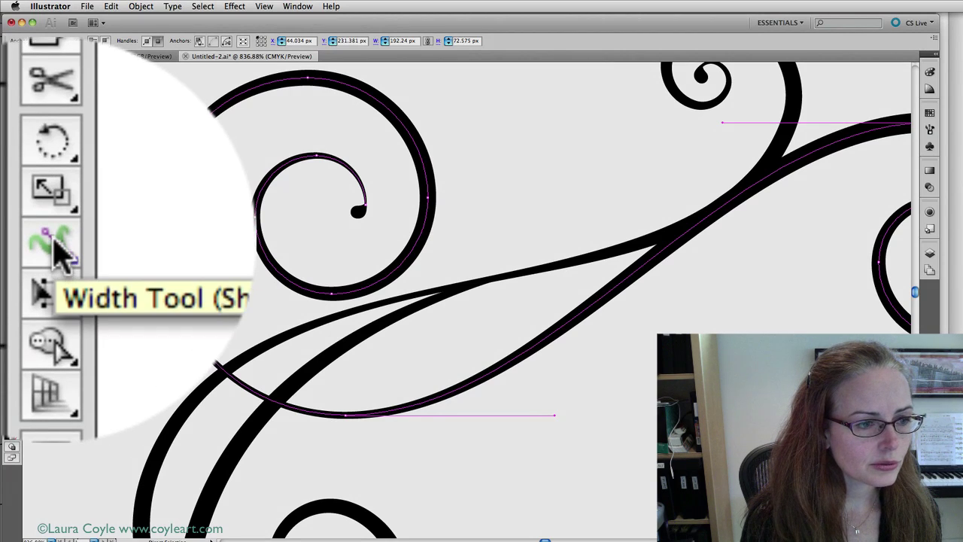
click(54, 248)
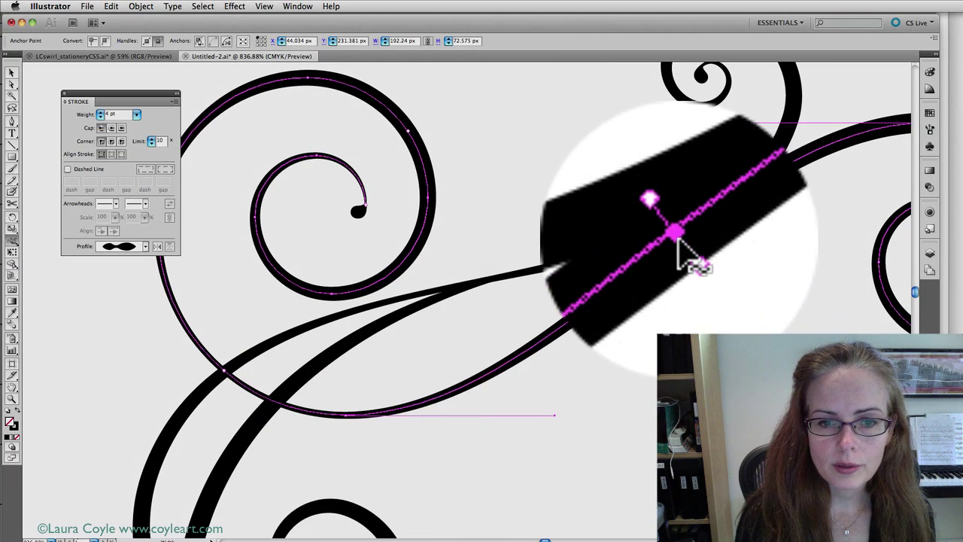
drag(680, 241, 713, 284)
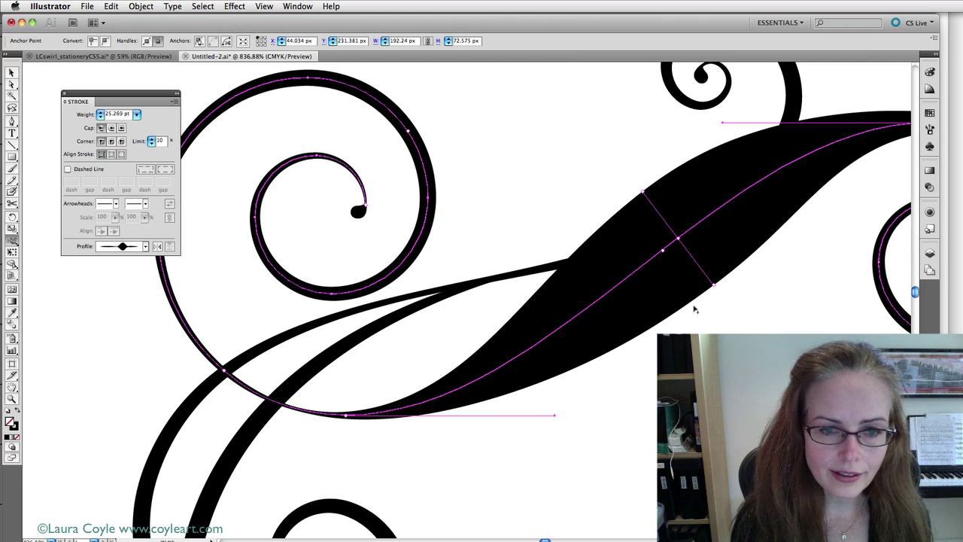
- Use the Width Tool to widen the left swash's lower curve below the spiral
key(ctrl+z)
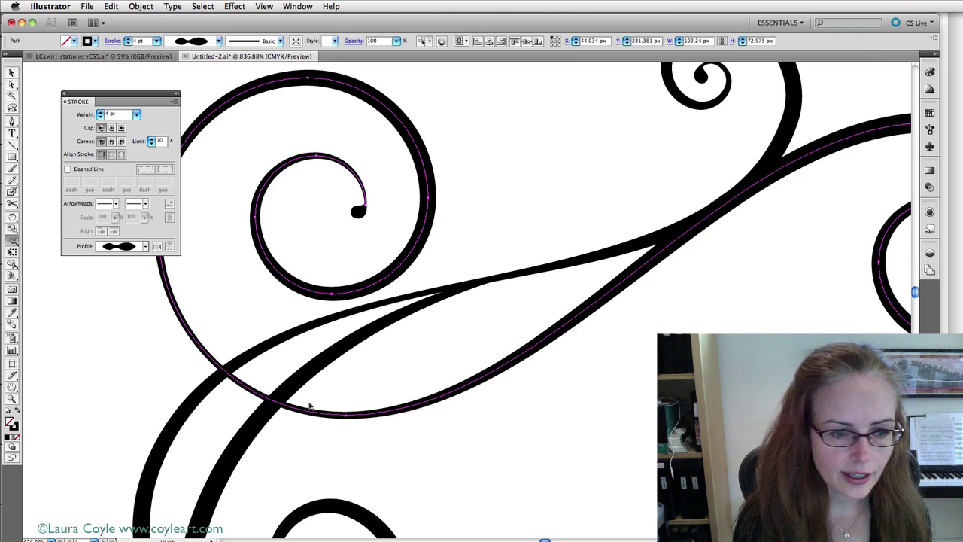
drag(345, 419, 357, 443)
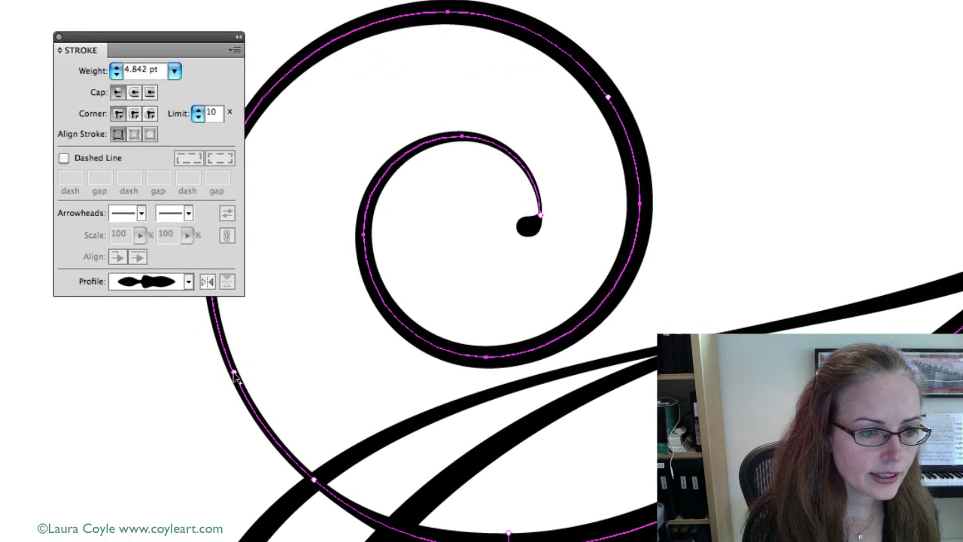
drag(236, 380, 219, 389)
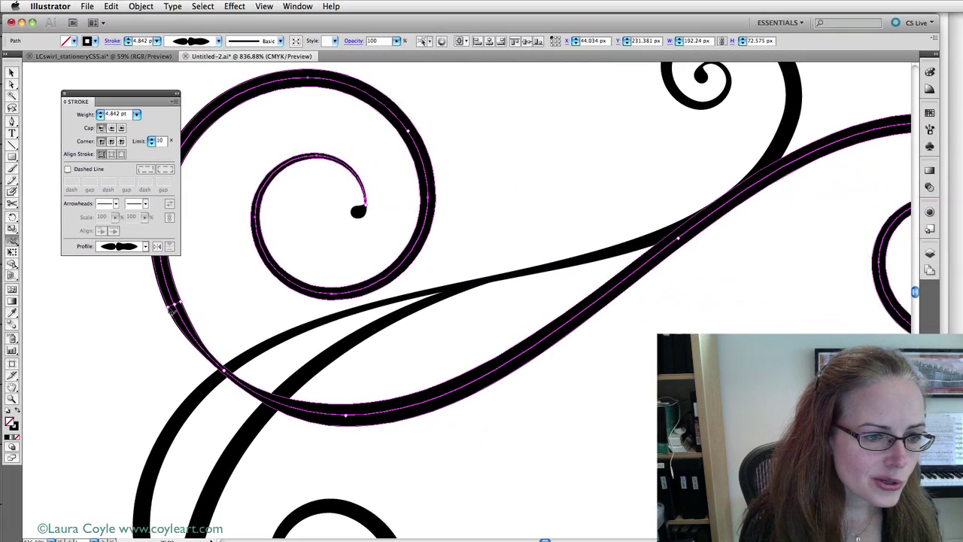
scroll(571, 448, up, 2)
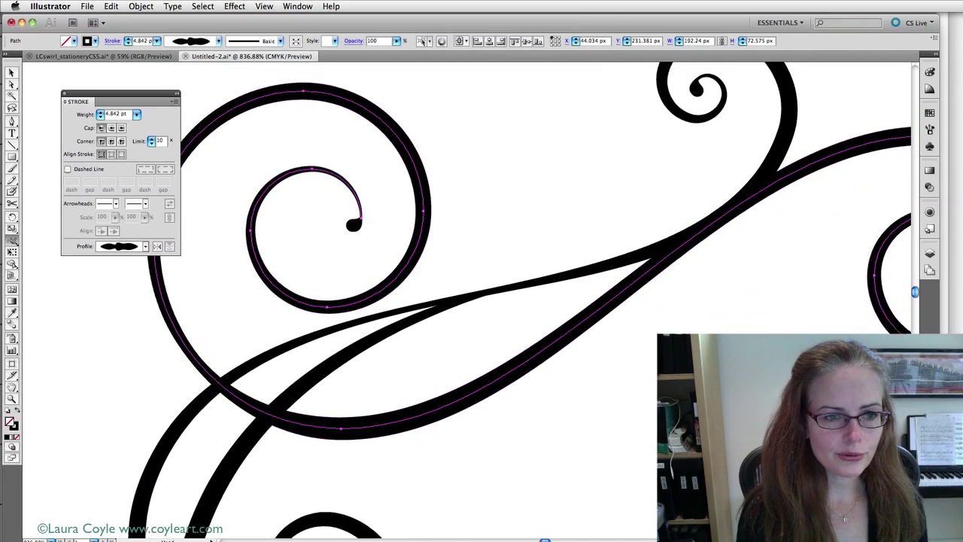
scroll(496, 388, up, 5)
scroll(496, 389, right, 10)
scroll(492, 374, down, 3)
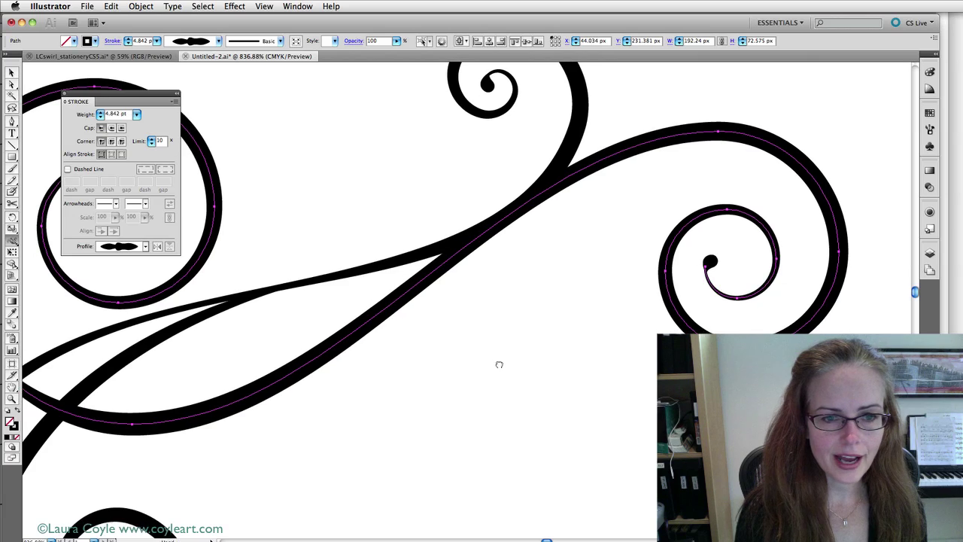
scroll(499, 364, up, 1)
scroll(499, 364, right, 2)
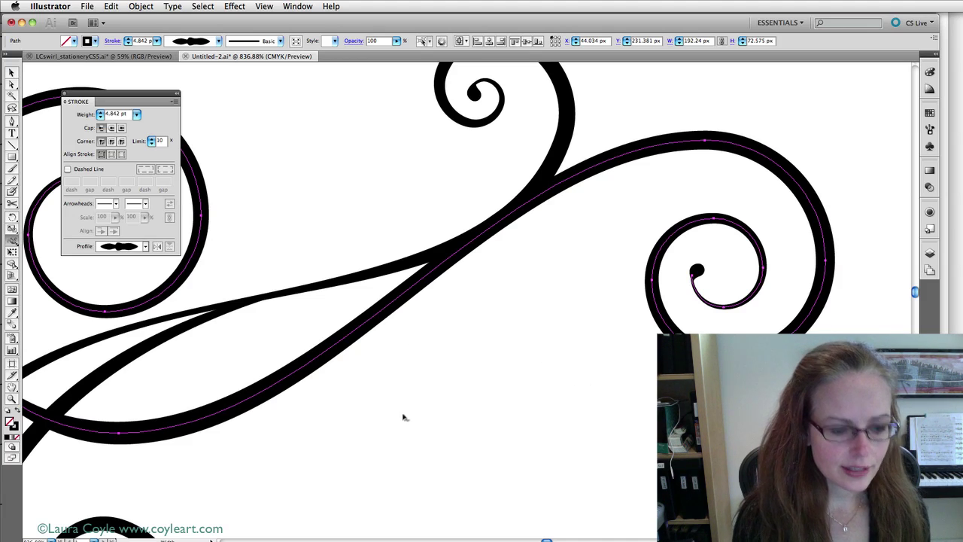
- Zoom out to 600% for a wider view of the swirls
key(ctrl+minus)
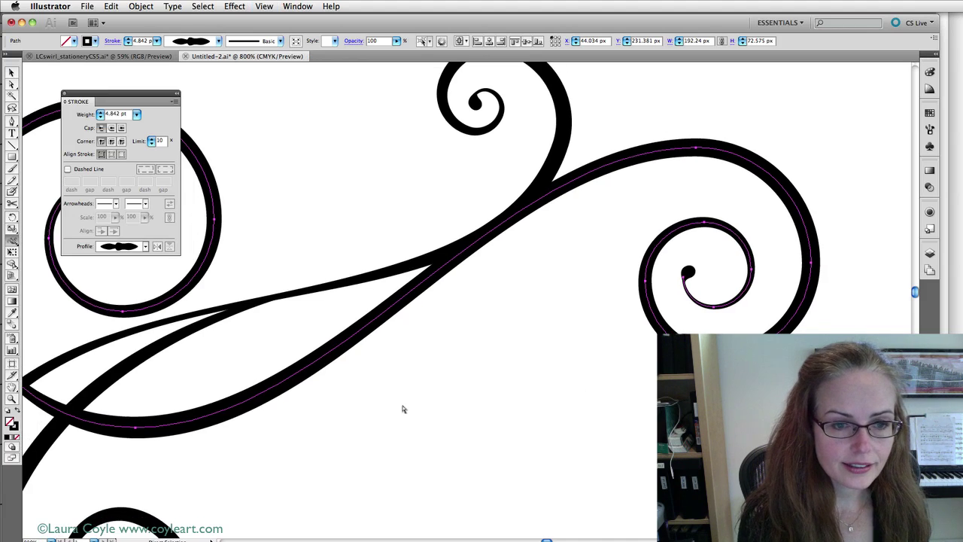
key(ctrl+minus)
scroll(584, 399, left, 5)
scroll(589, 392, left, 2)
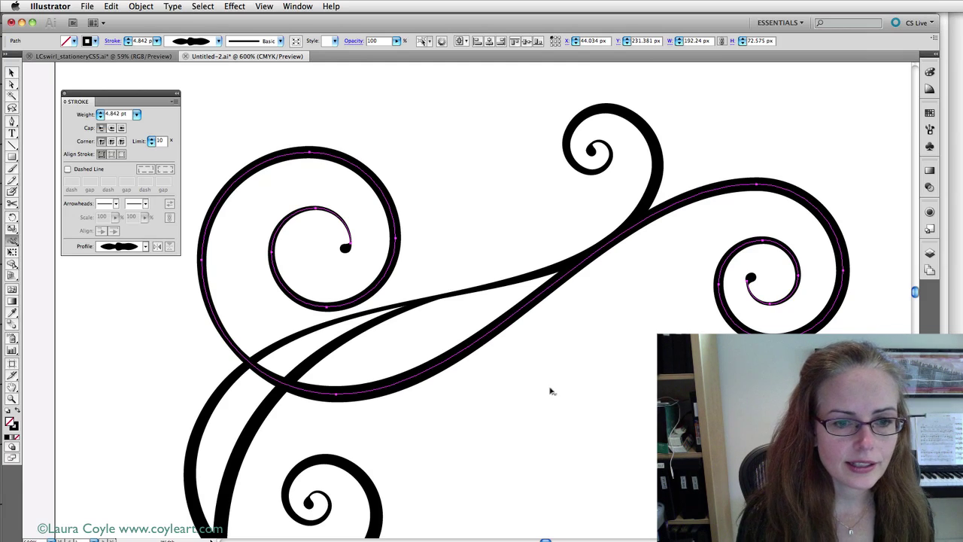
- Expand the variable-width swirl strokes into filled outline shapes with Object > Expand Appearance
click(145, 7)
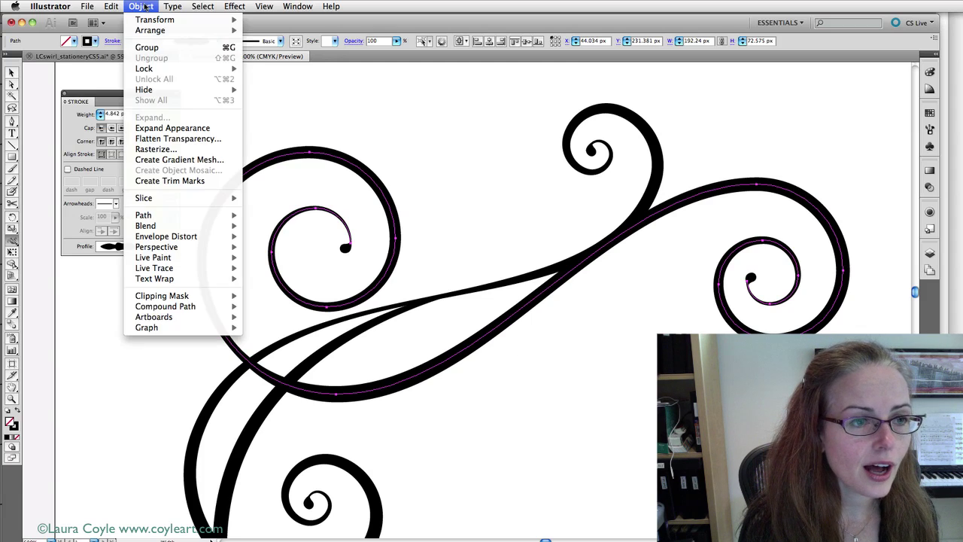
click(154, 129)
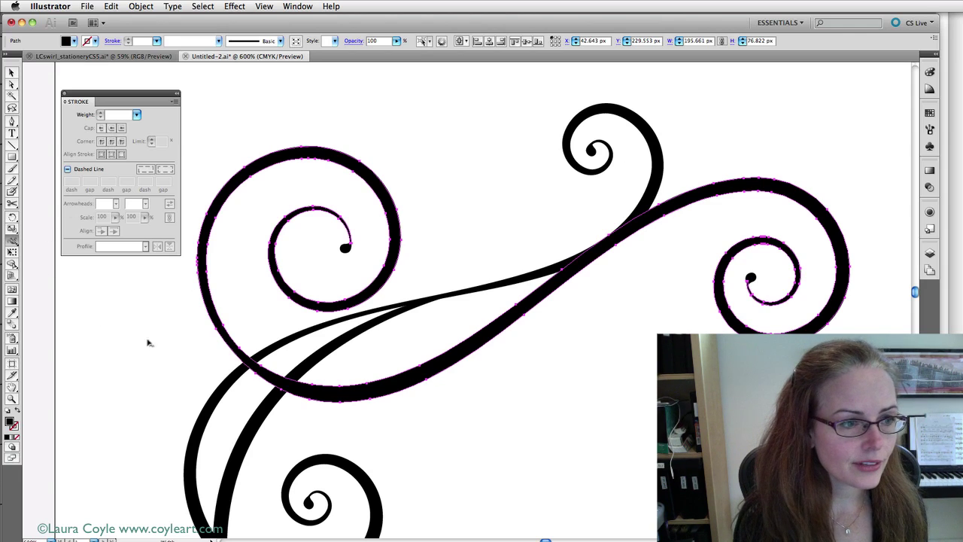
click(12, 74)
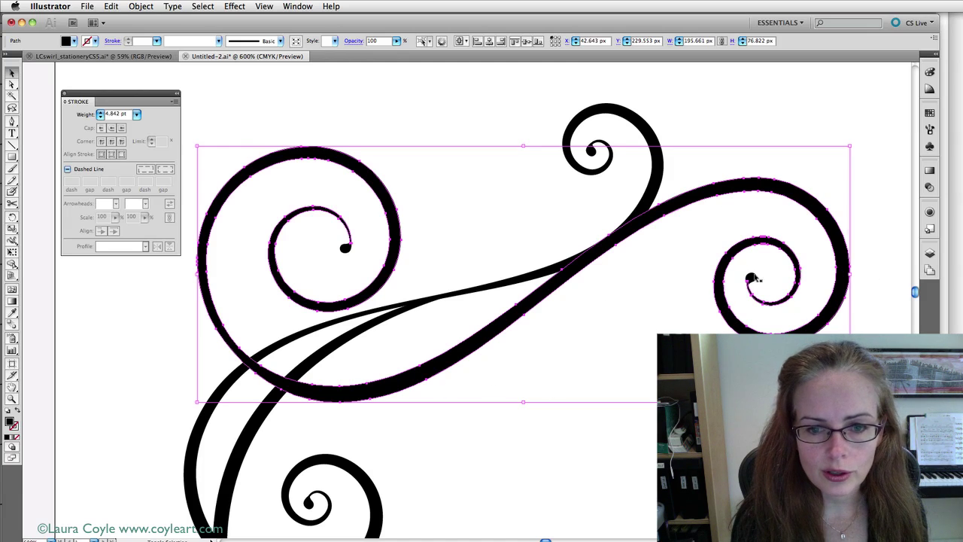
- Marquee all the expanded swirl shapes with the Shape Builder tool (Shift+M)
click(752, 279)
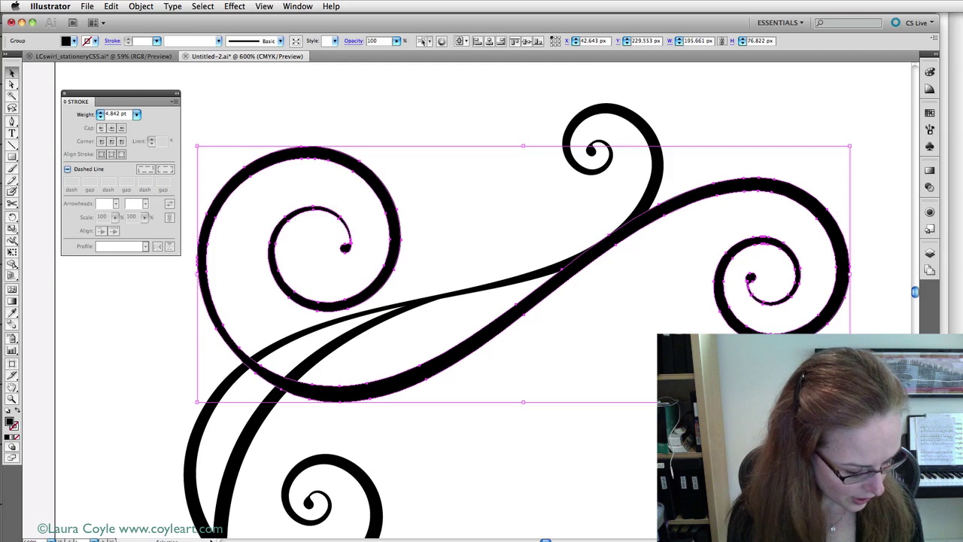
key(shift+m)
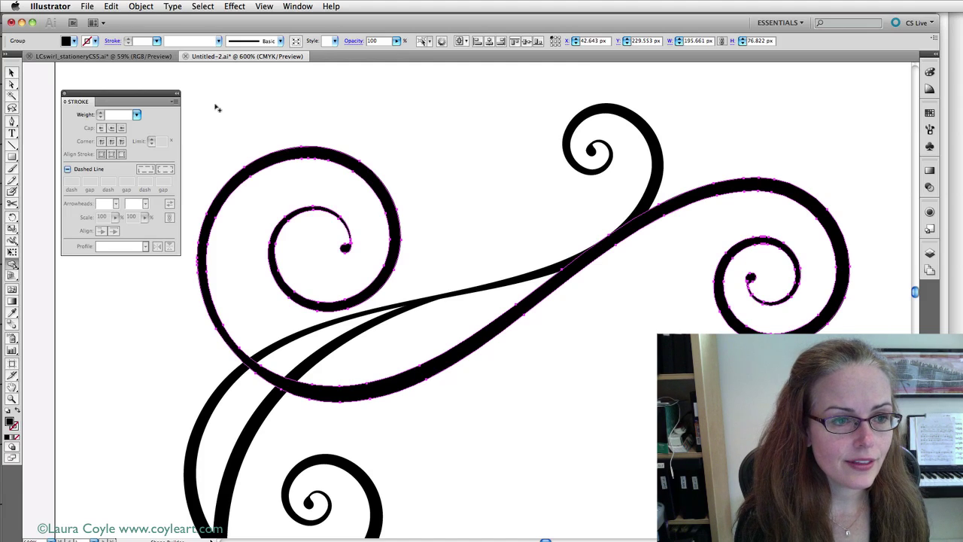
drag(213, 102, 874, 399)
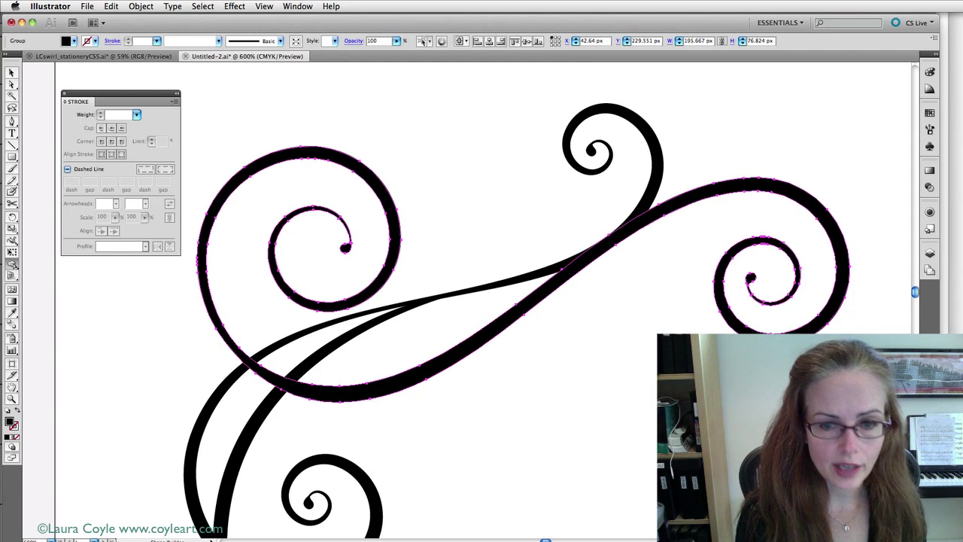
key(v)
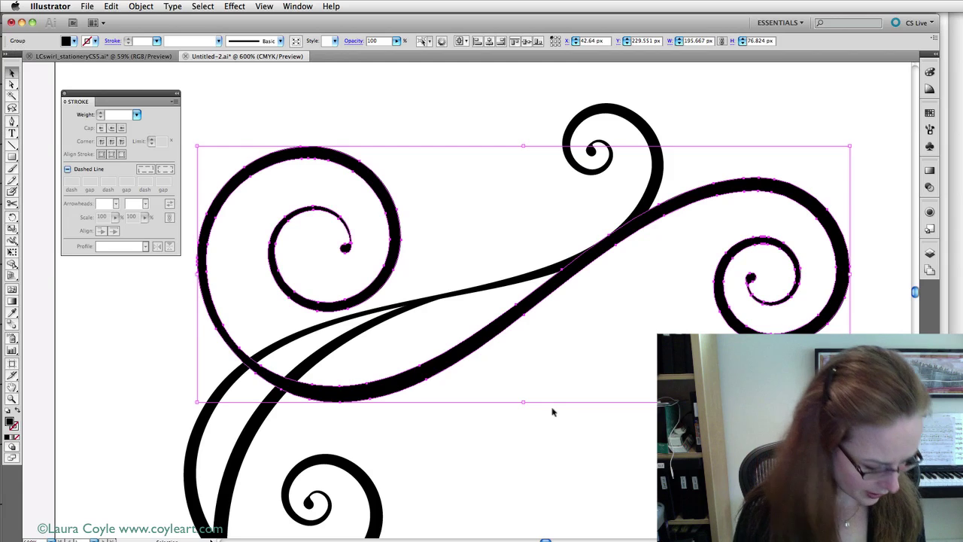
- Move the big swirl path right and down over the lower curls, then deselect
key(ctrl+shift+b)
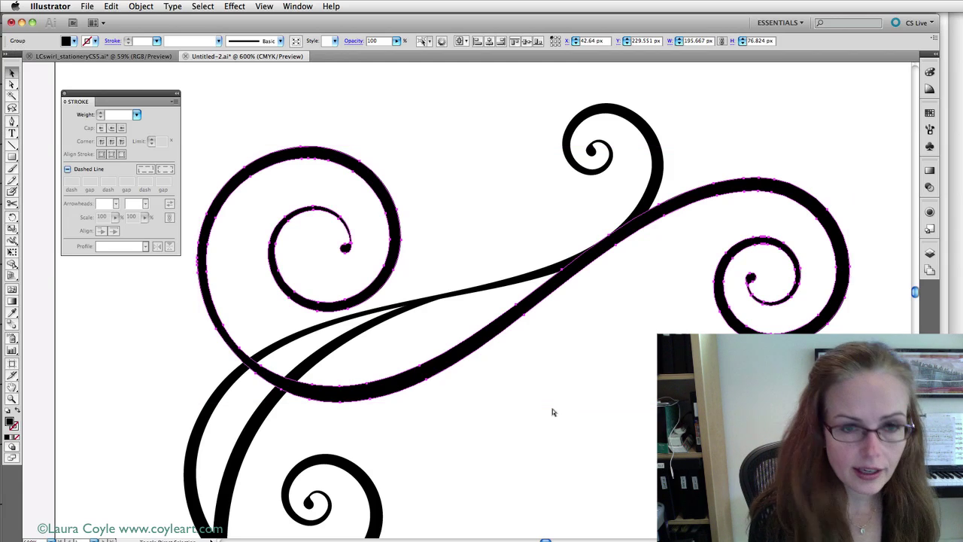
key(ctrl+shift+b)
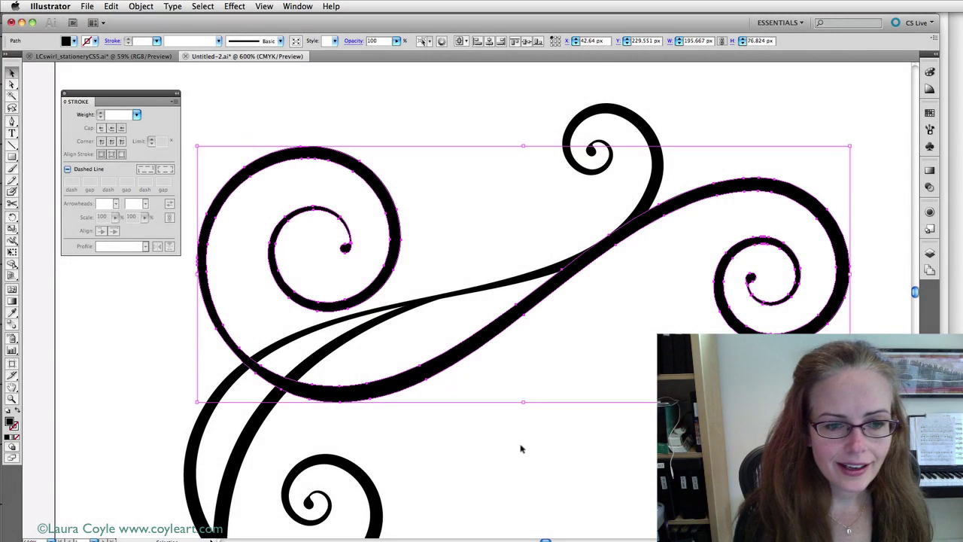
click(519, 444)
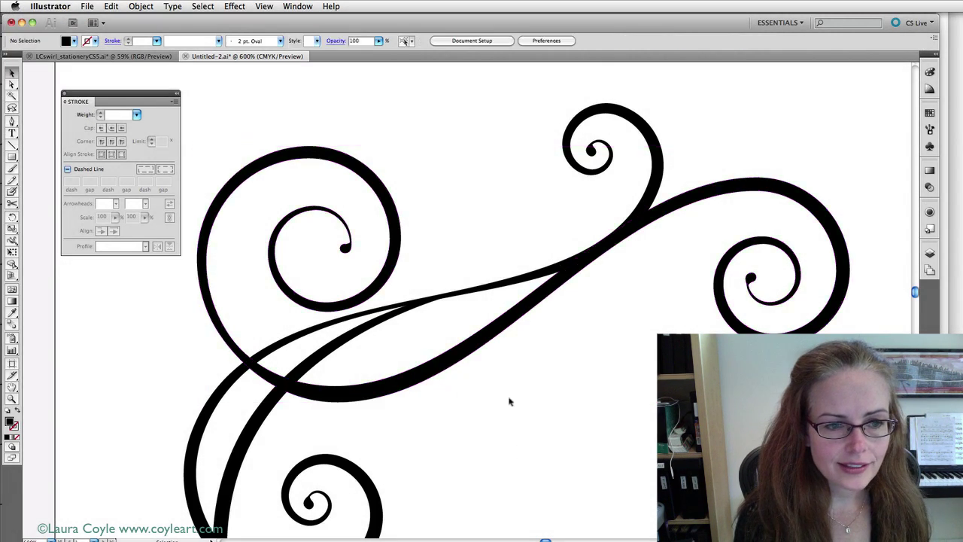
drag(458, 355, 620, 438)
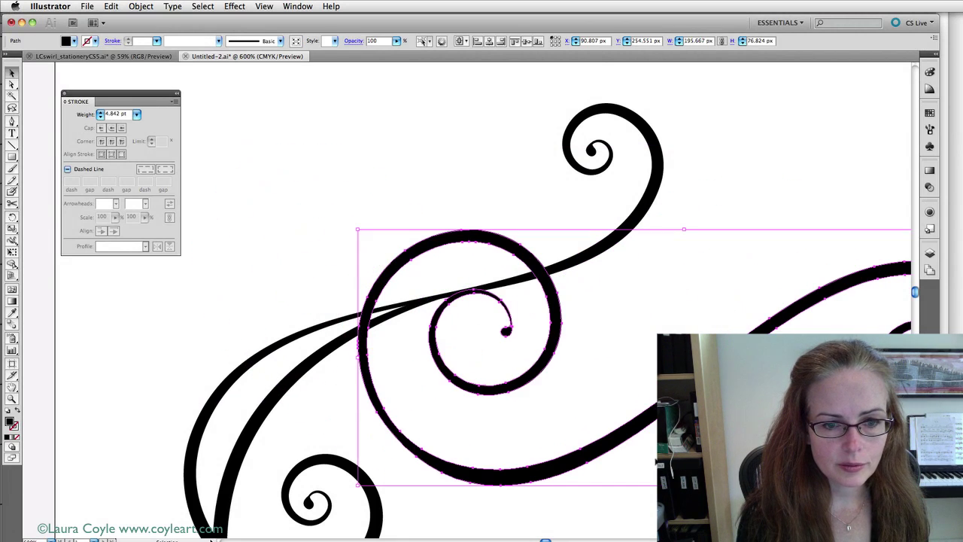
key(ctrl+shift+a)
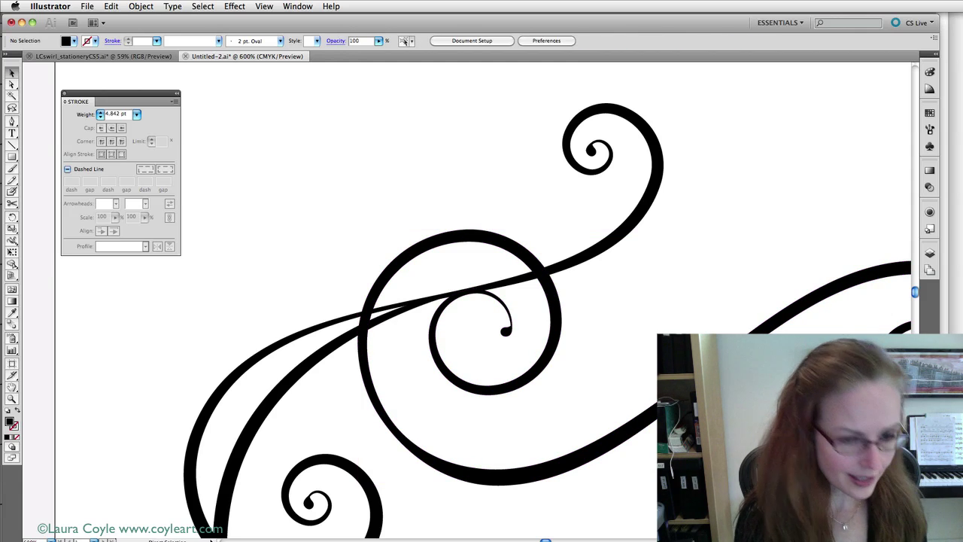
- Undo the swirl move and zoom onto the top bracket frame at 300%
key(ctrl+z)
key(ctrl+shift+a)
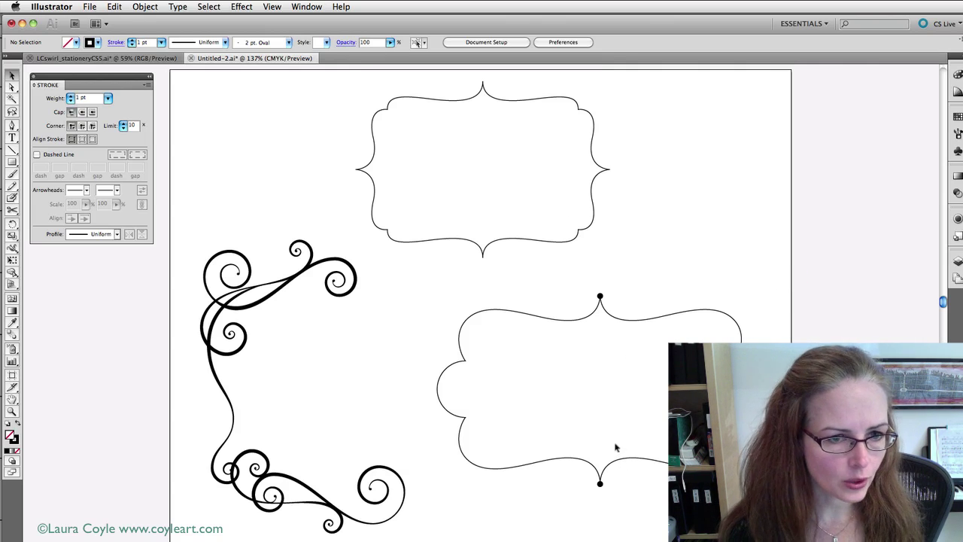
mouse_move(359, 76)
mouse_down()
mouse_move(649, 283)
mouse_move(612, 278)
mouse_up()
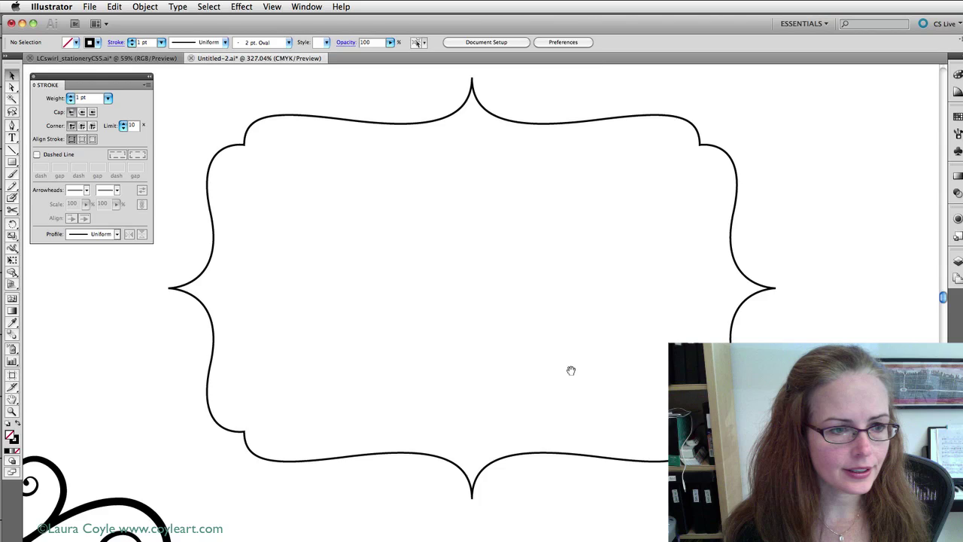
drag(569, 370, 537, 395)
key(ctrl+minus)
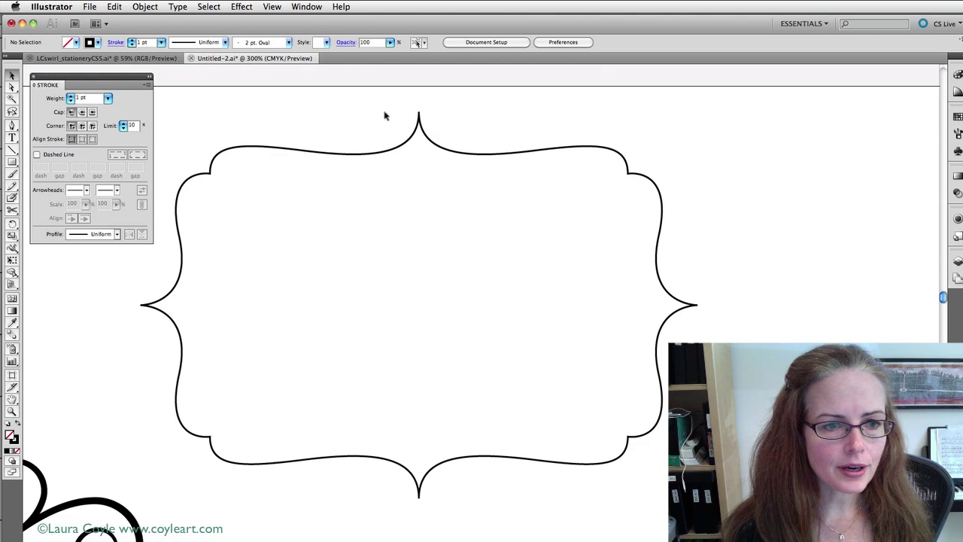
click(386, 152)
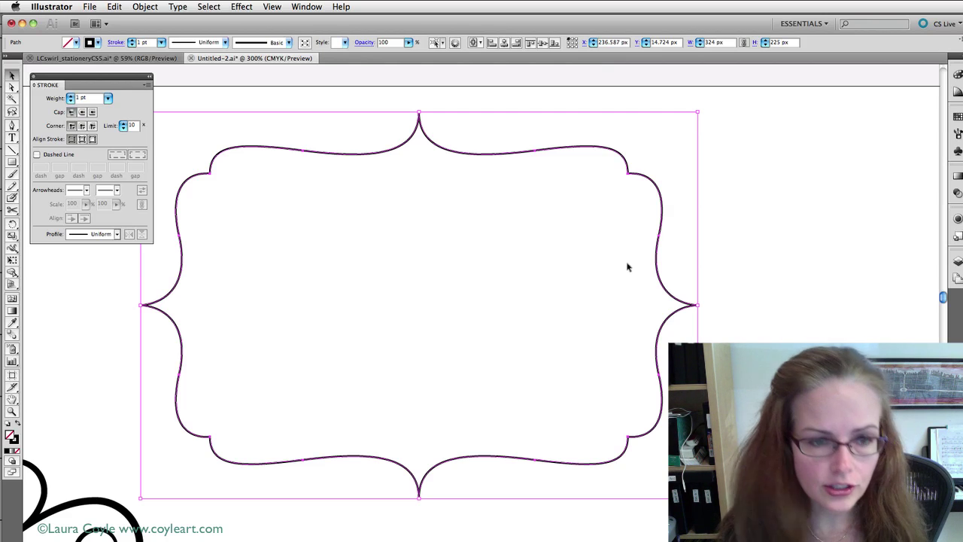
key(shift+x)
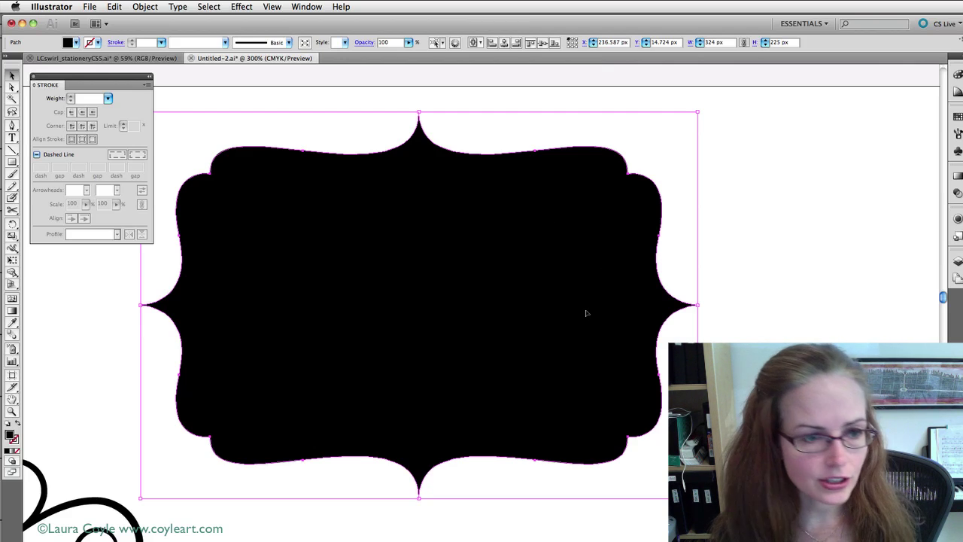
key(shift+x)
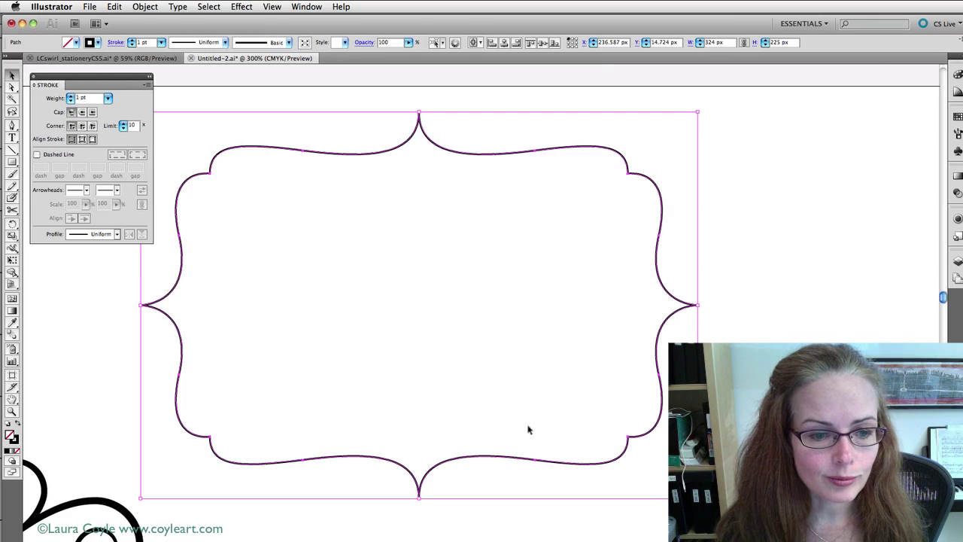
click(368, 228)
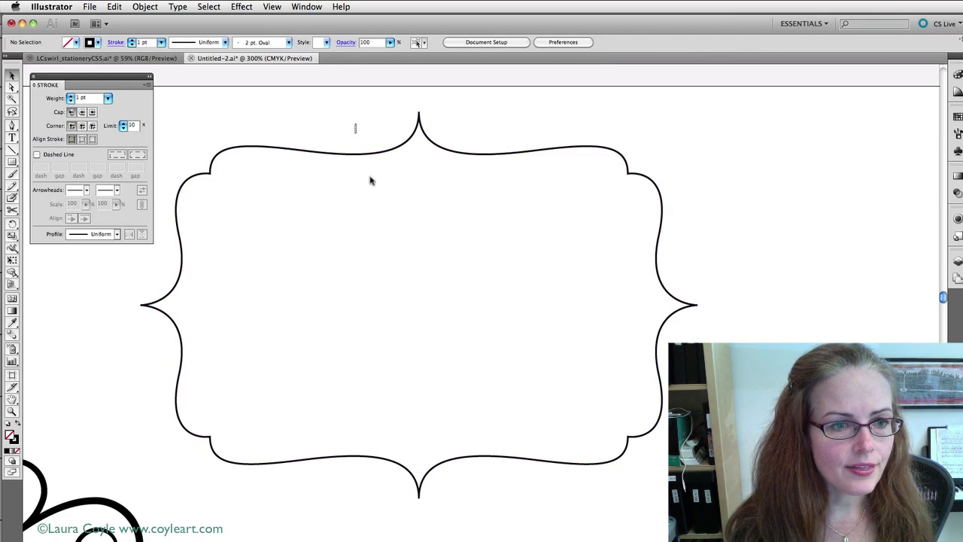
- Apply the lens-shaped Width Profile 1 and a 4 pt weight to the bracket frame outline
key(ctrl+a)
click(116, 235)
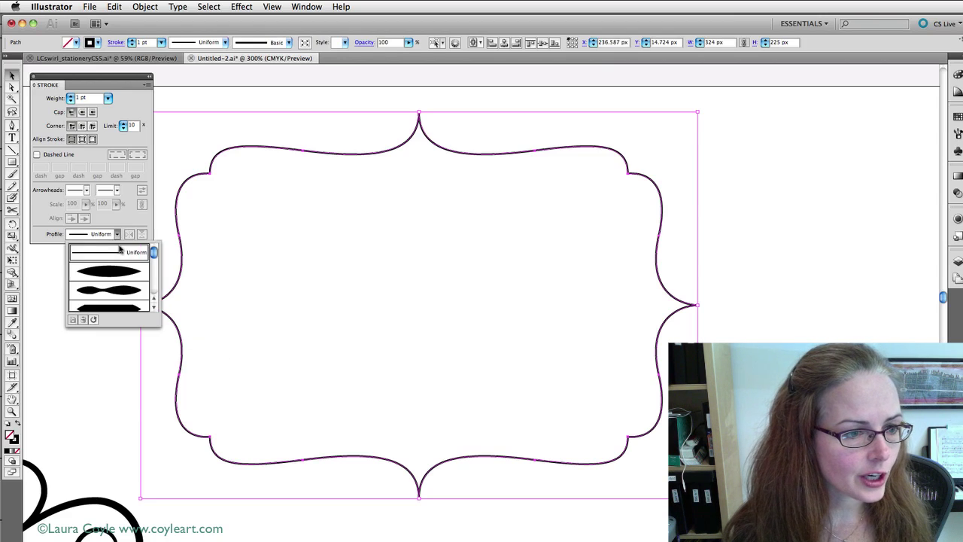
click(122, 271)
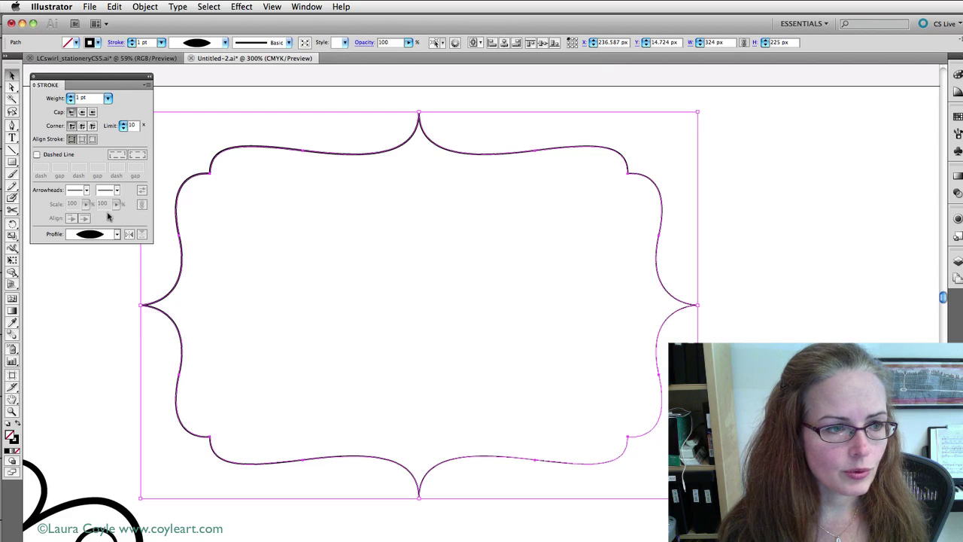
click(70, 96)
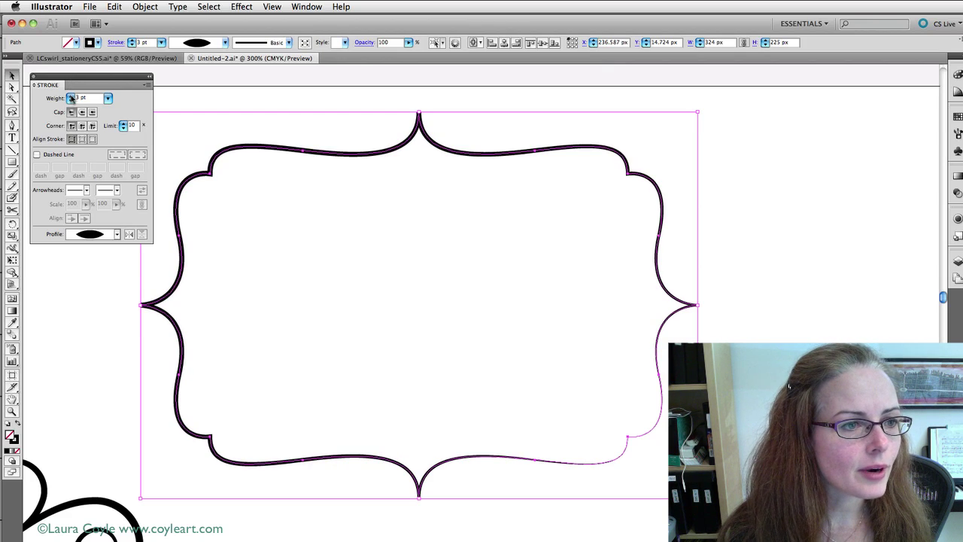
click(70, 97)
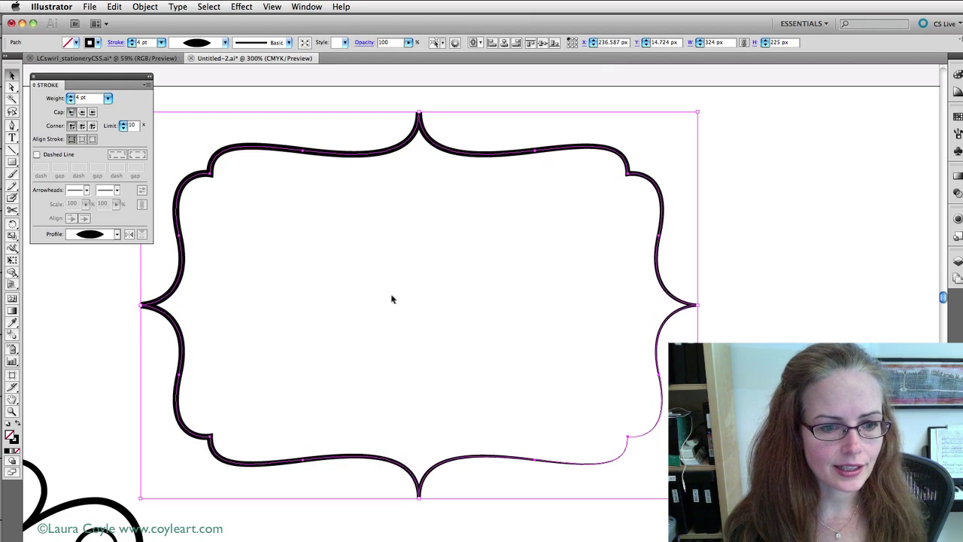
click(450, 337)
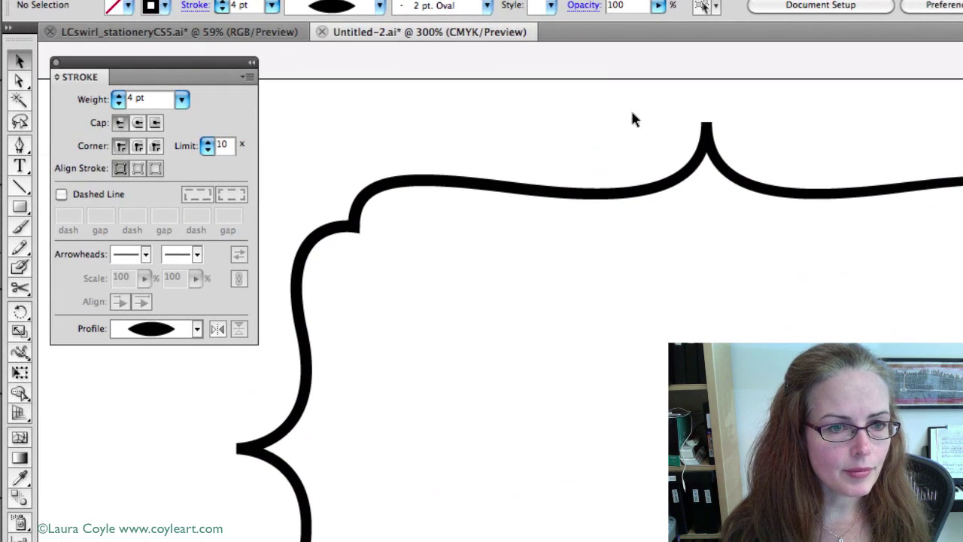
click(675, 174)
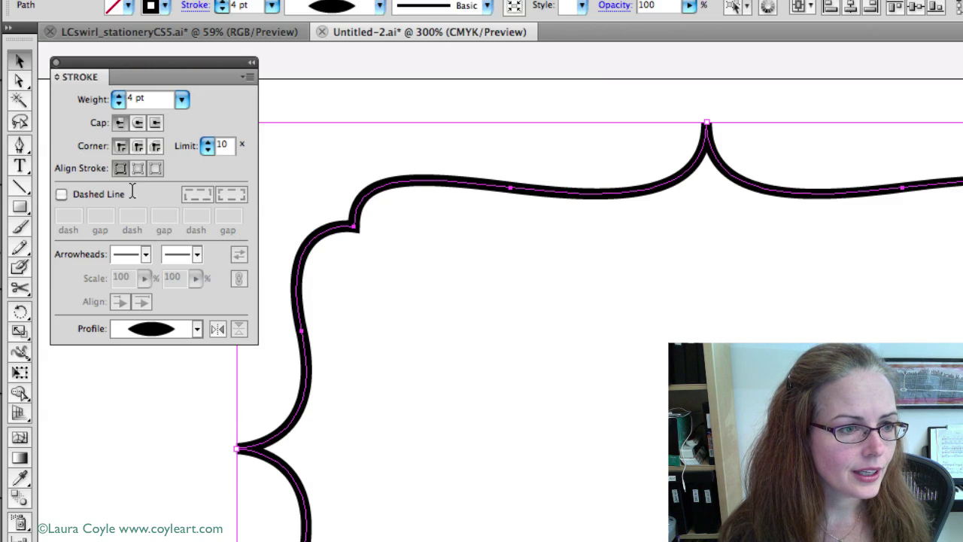
click(138, 148)
click(493, 373)
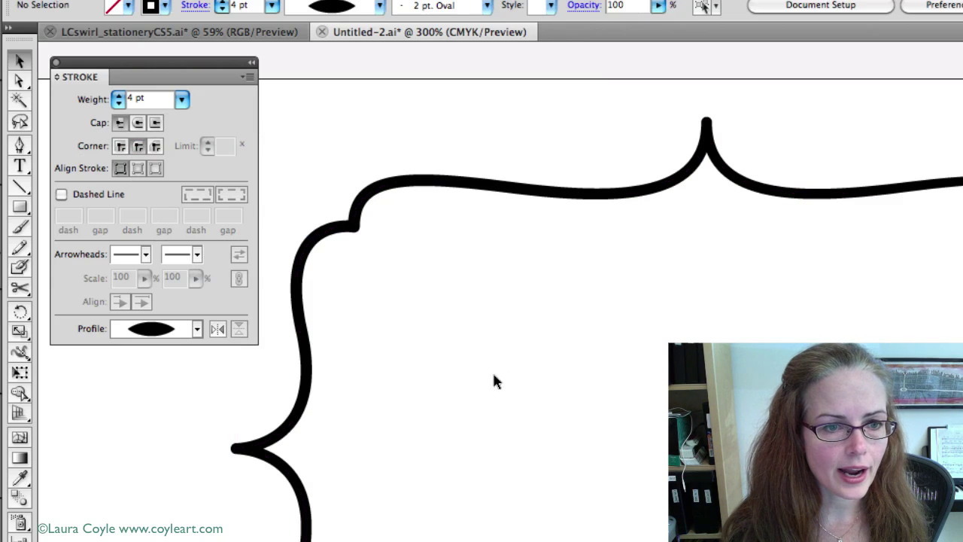
drag(649, 115, 684, 226)
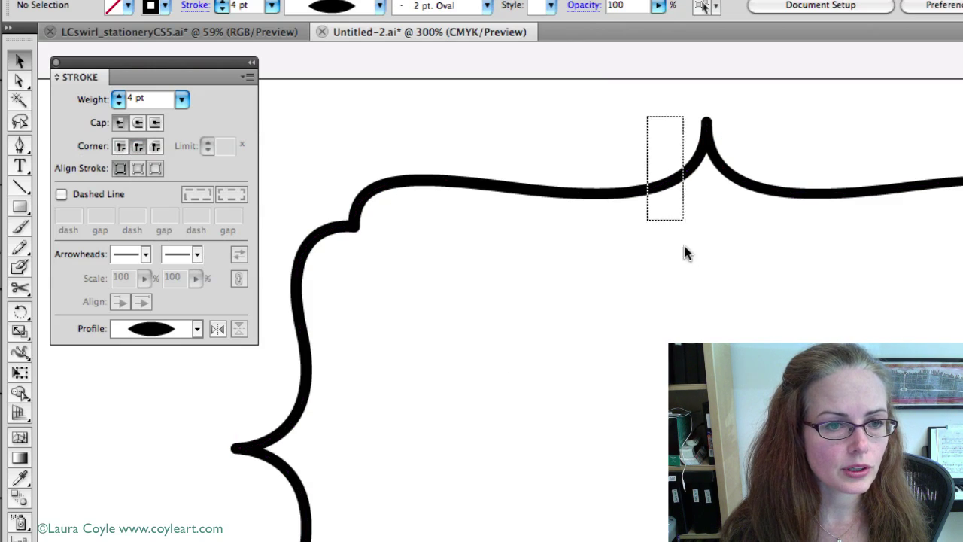
click(156, 147)
click(537, 233)
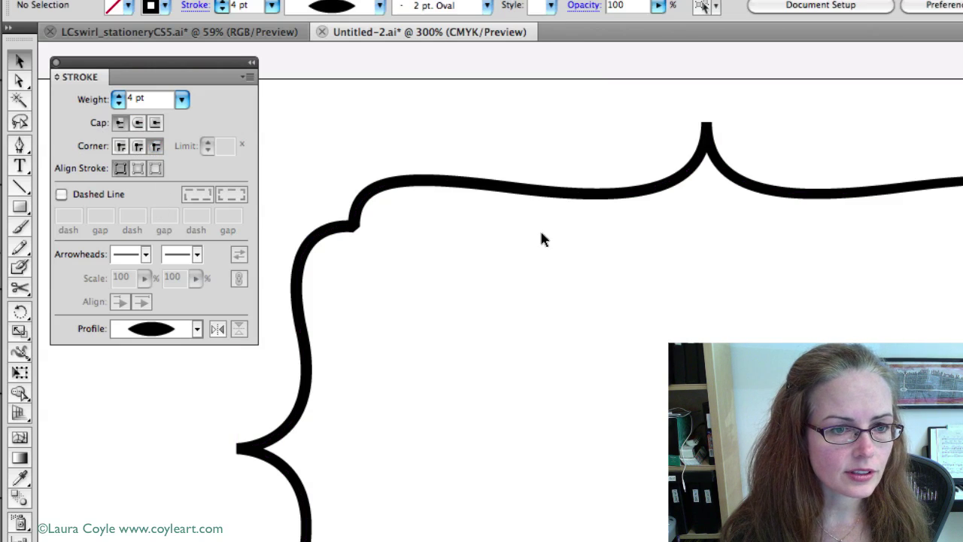
key(ctrl+z)
click(138, 147)
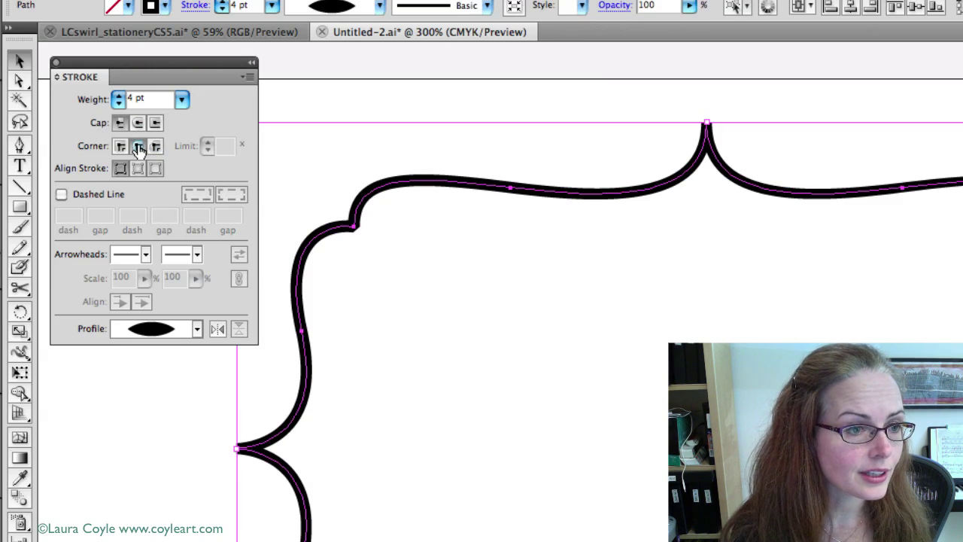
click(524, 300)
click(707, 127)
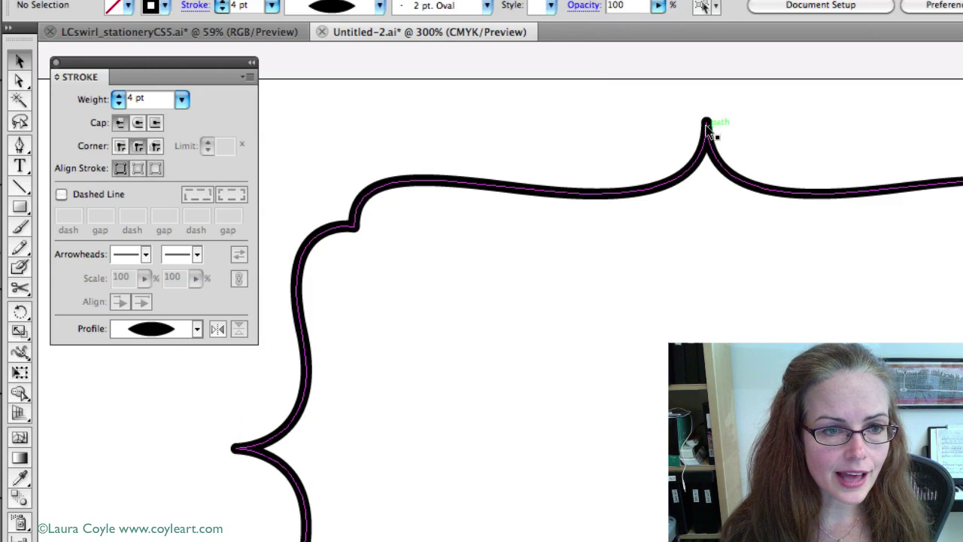
click(461, 340)
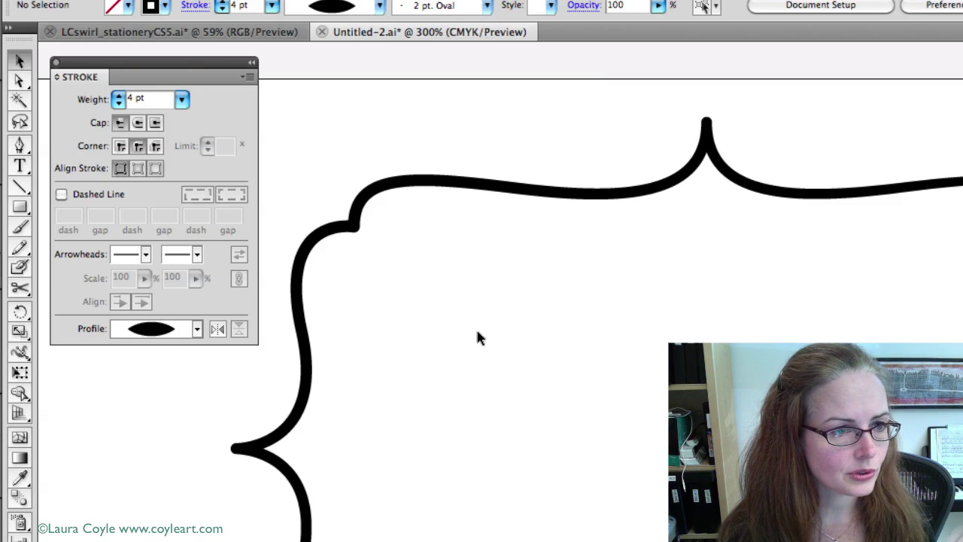
click(505, 186)
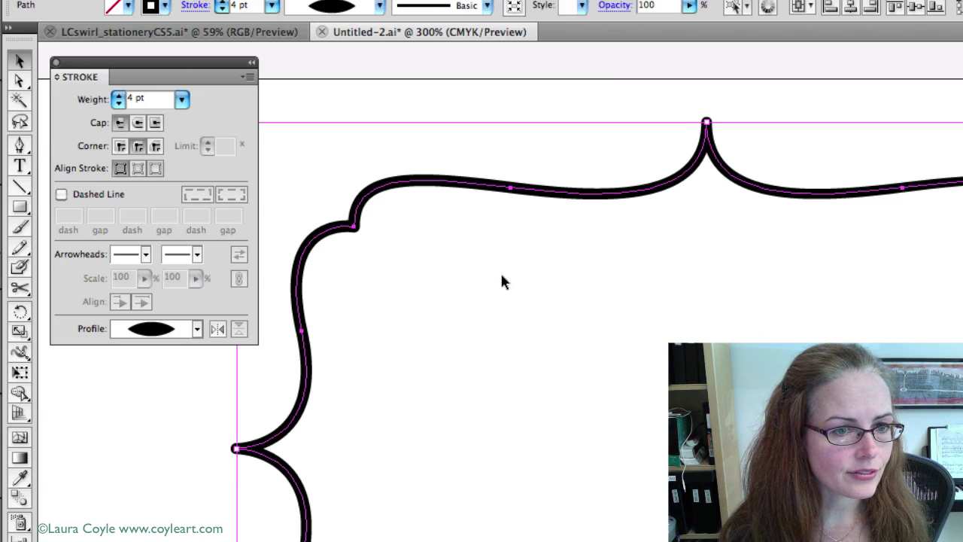
click(120, 146)
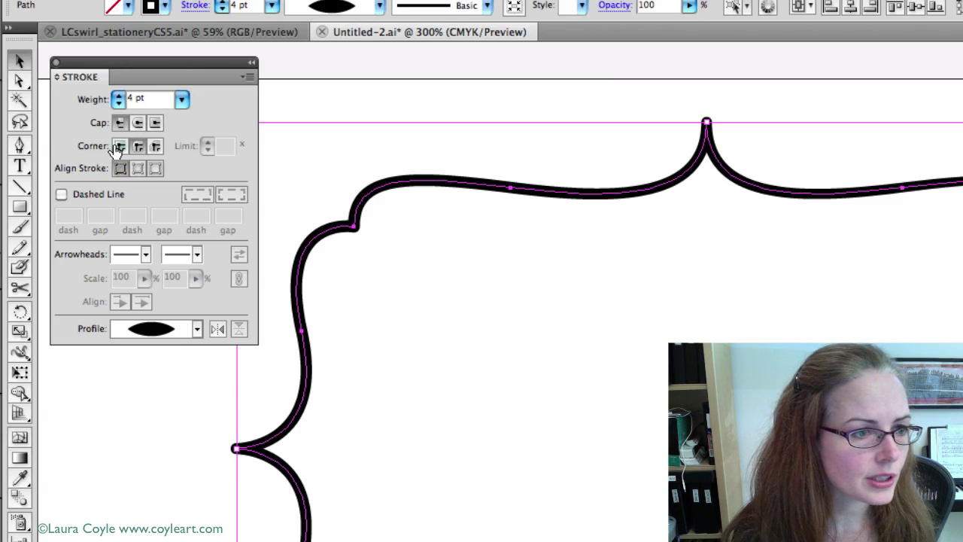
click(573, 323)
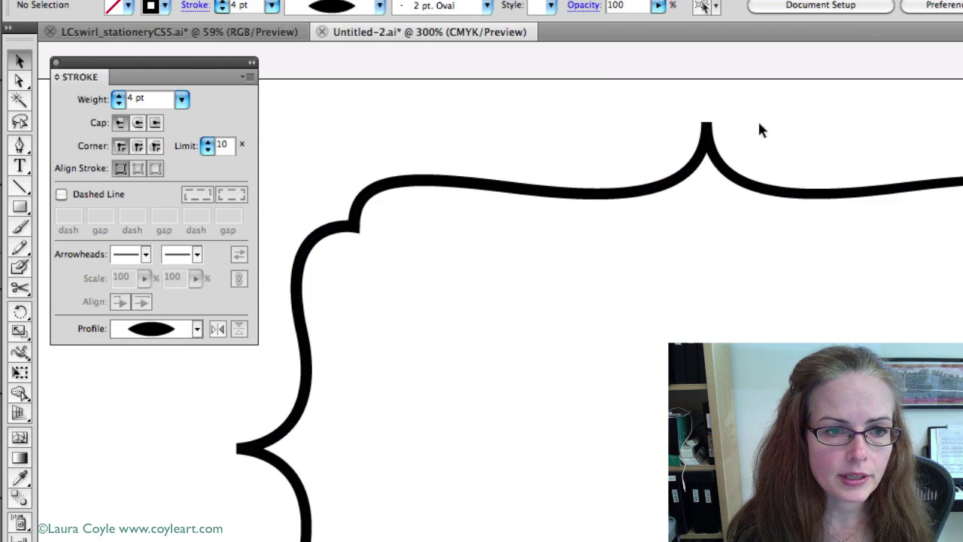
- Cut the bracket frame at its top, bottom, left and right points, then select all pieces
key(c)
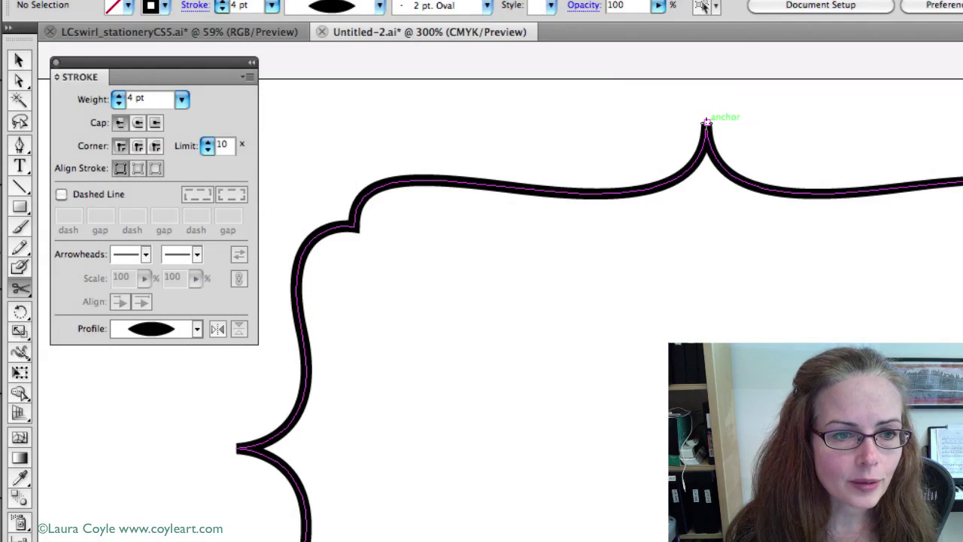
click(707, 122)
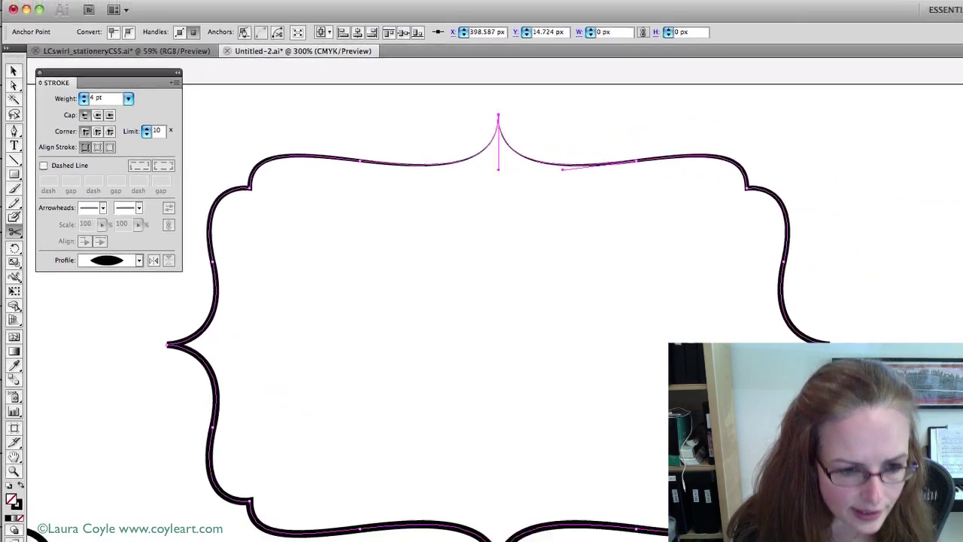
click(419, 496)
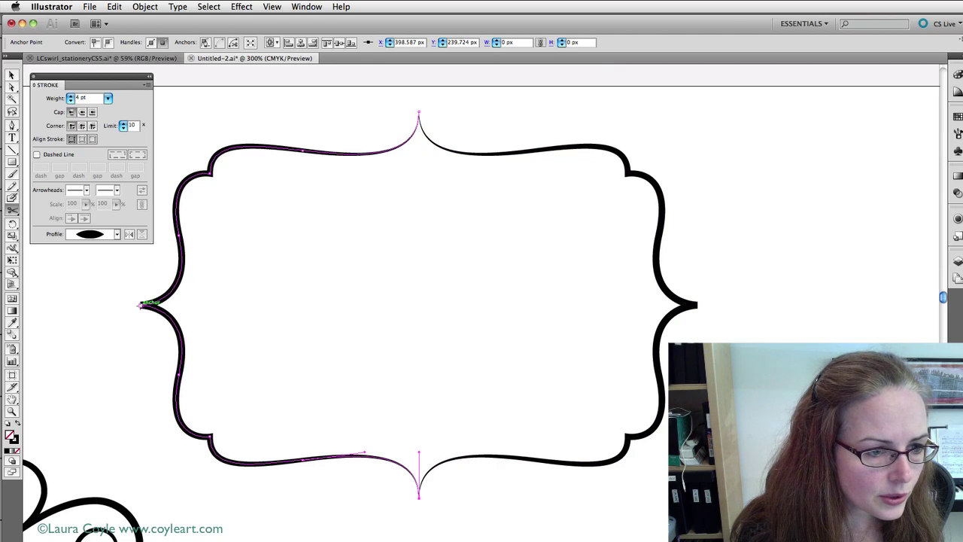
click(141, 305)
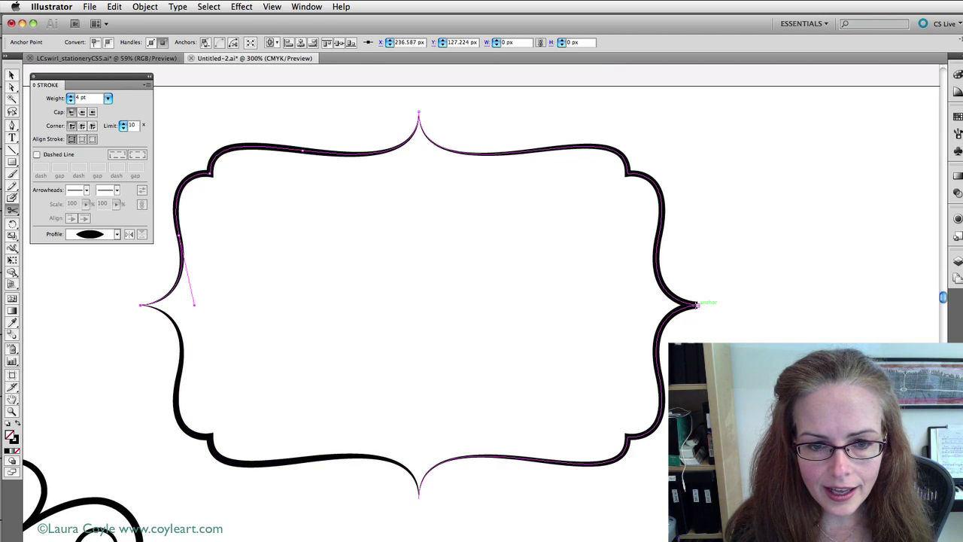
click(697, 304)
key(v)
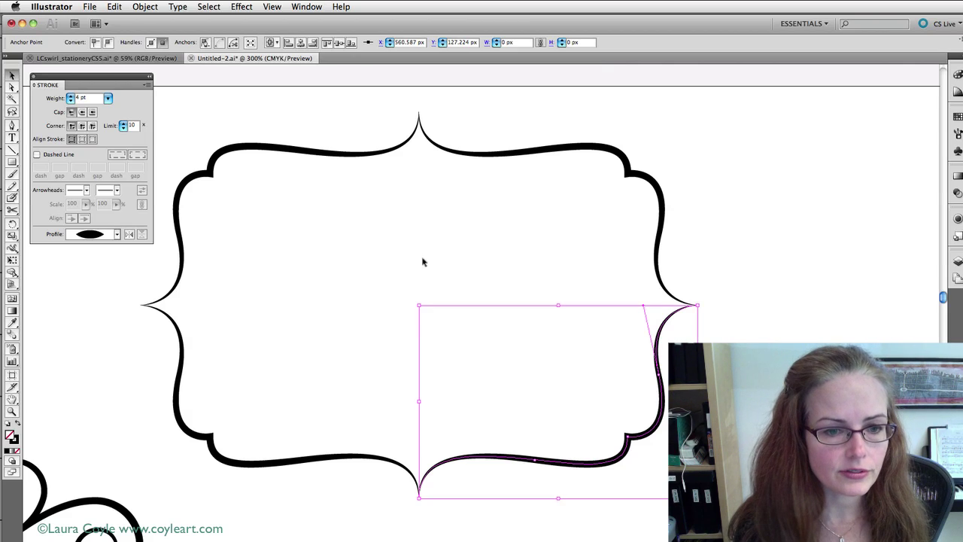
click(423, 267)
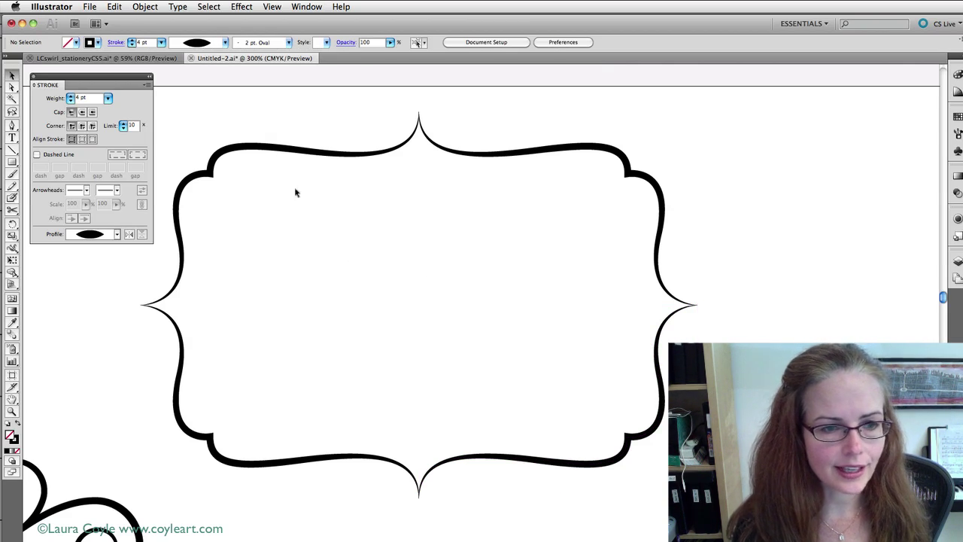
drag(198, 118, 677, 492)
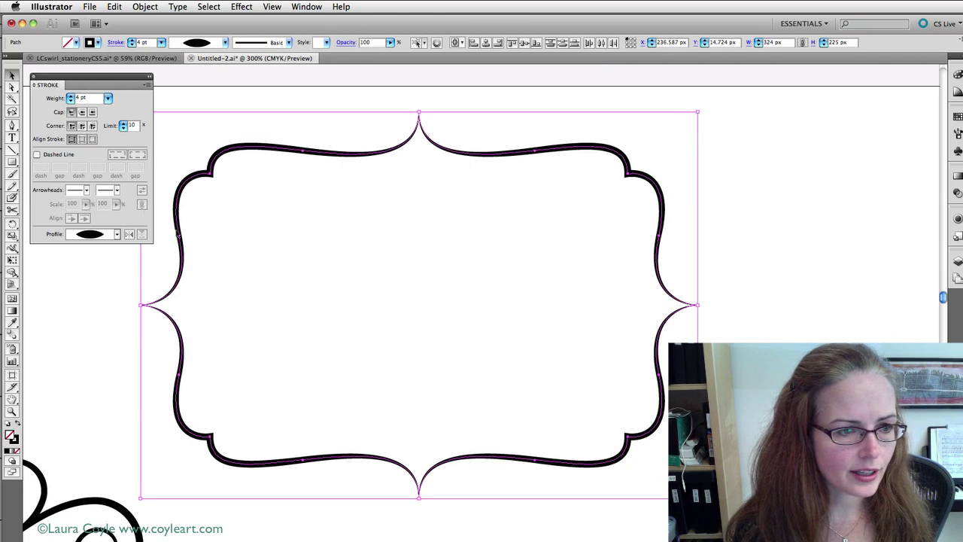
- Apply the pinched-middle width profile to the bracket frame and toggle Flip Along several times
click(117, 235)
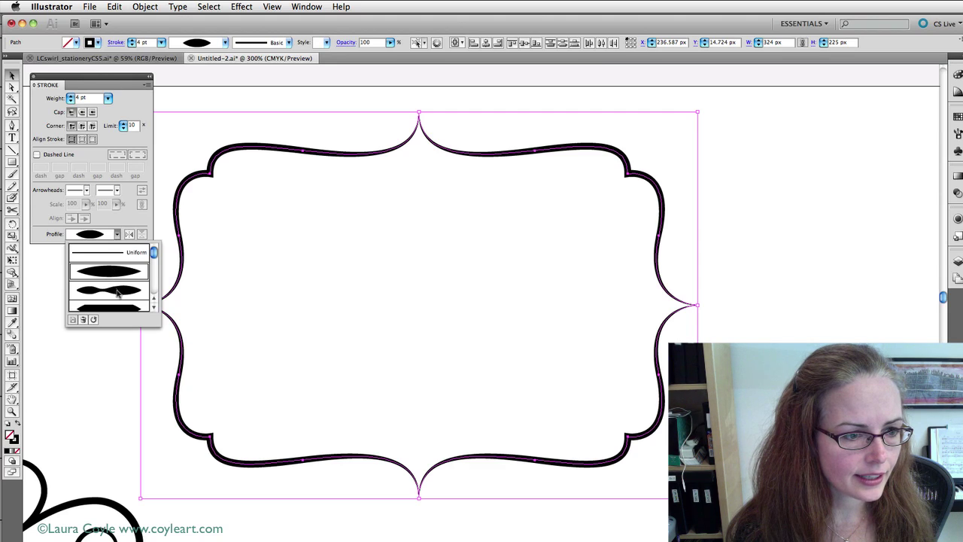
click(117, 292)
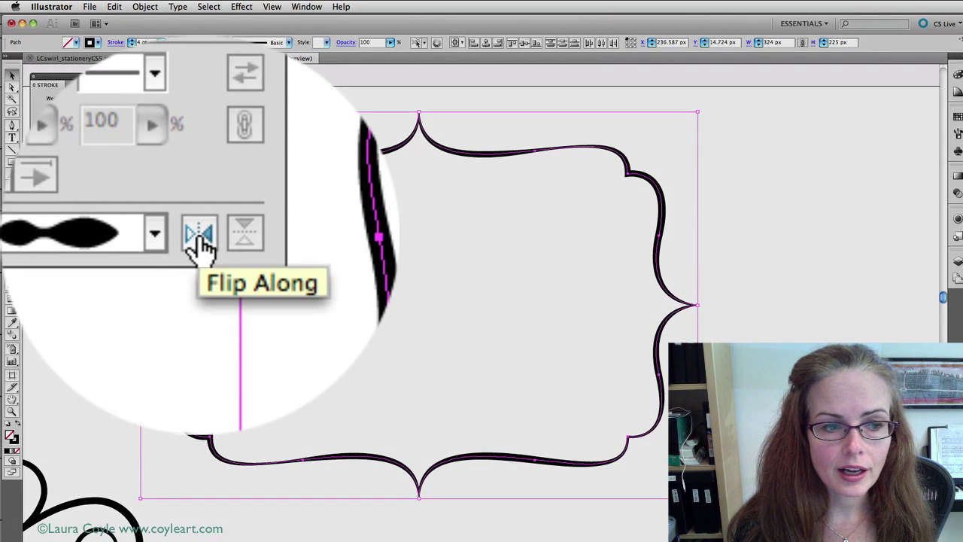
click(129, 235)
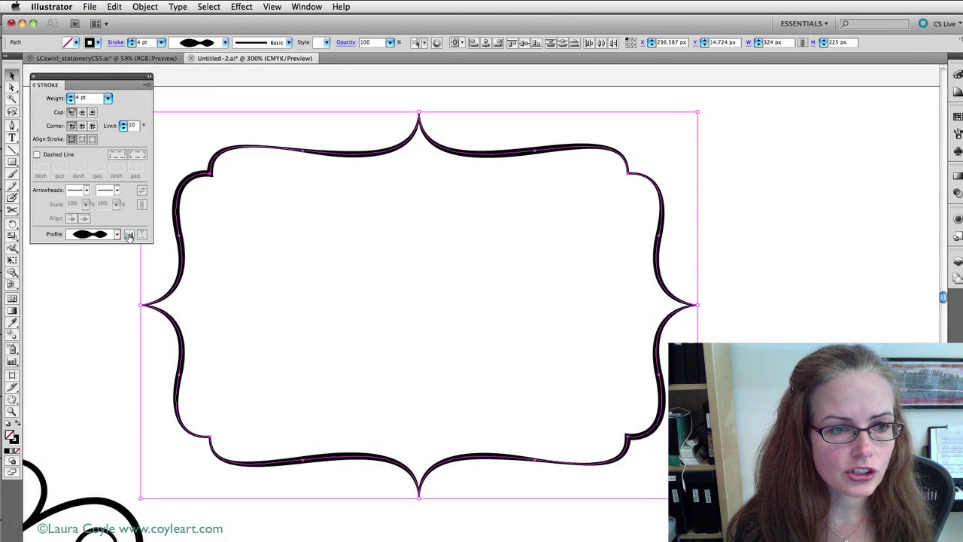
click(129, 235)
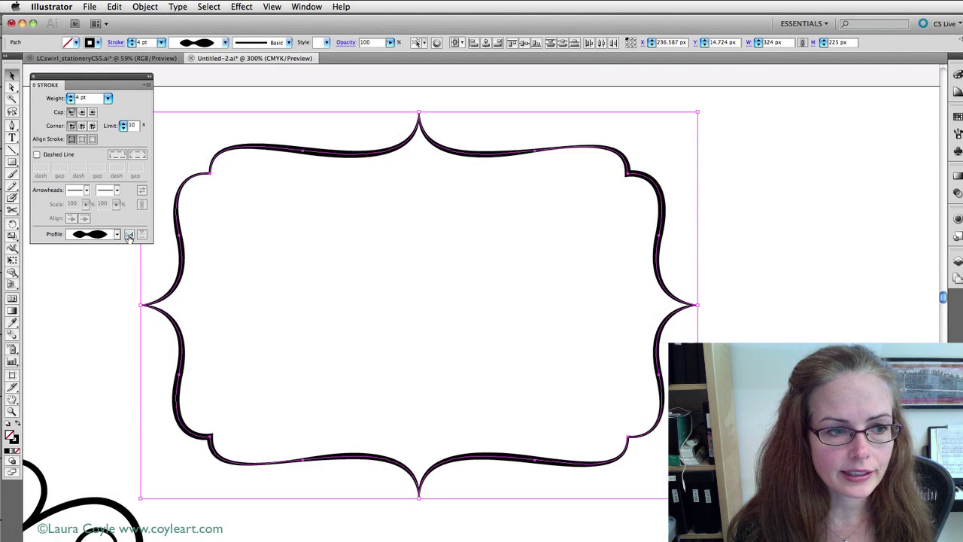
click(129, 236)
click(128, 235)
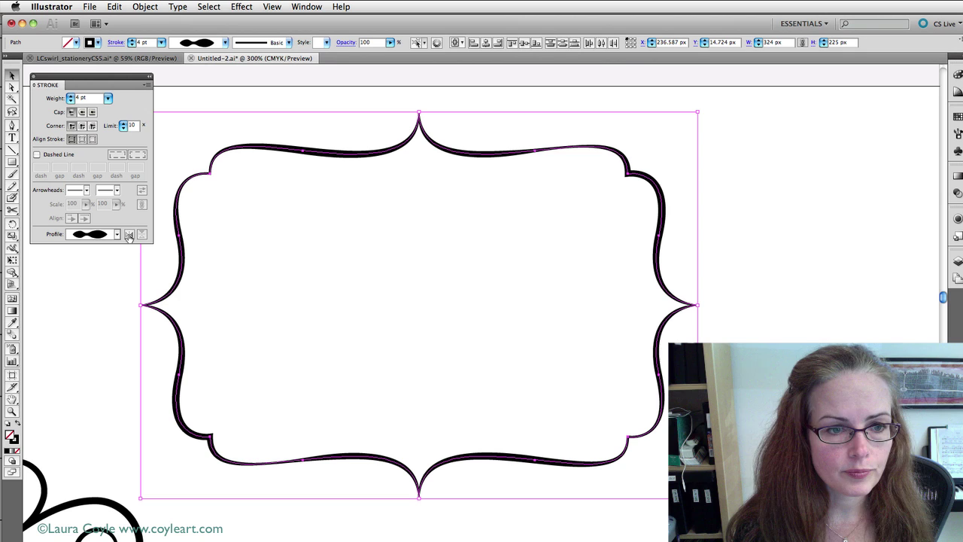
click(483, 277)
- Reselect all frame pieces and switch them to a different width profile, then deselect
drag(212, 130, 625, 486)
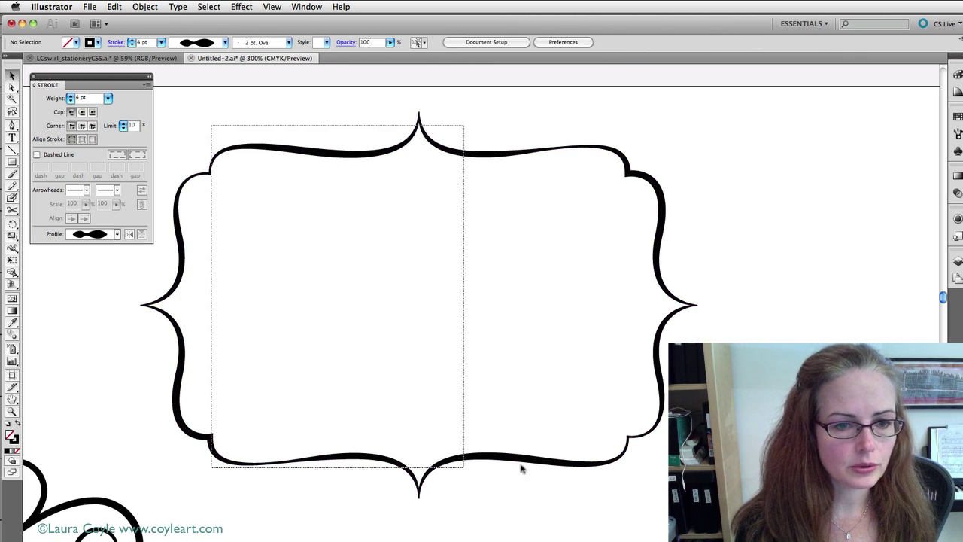
click(117, 234)
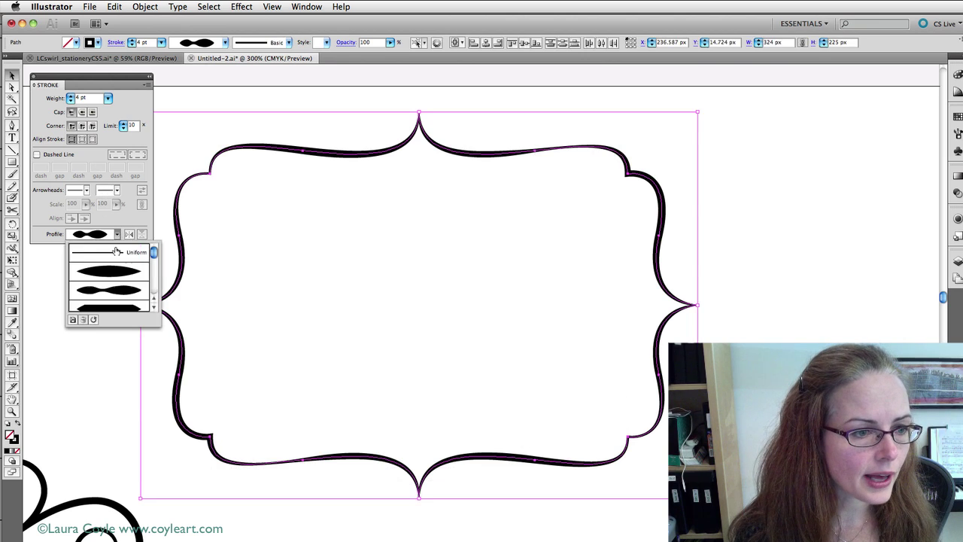
click(118, 308)
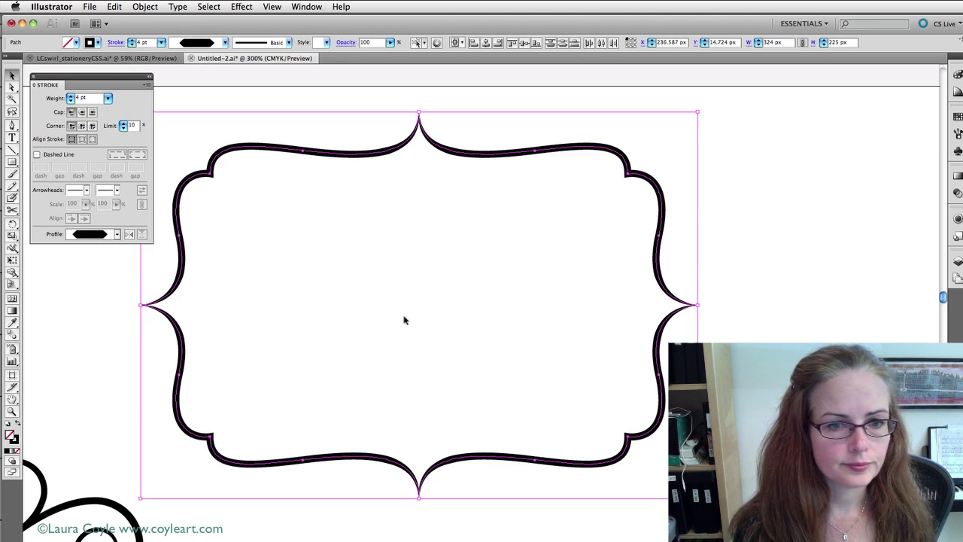
click(419, 351)
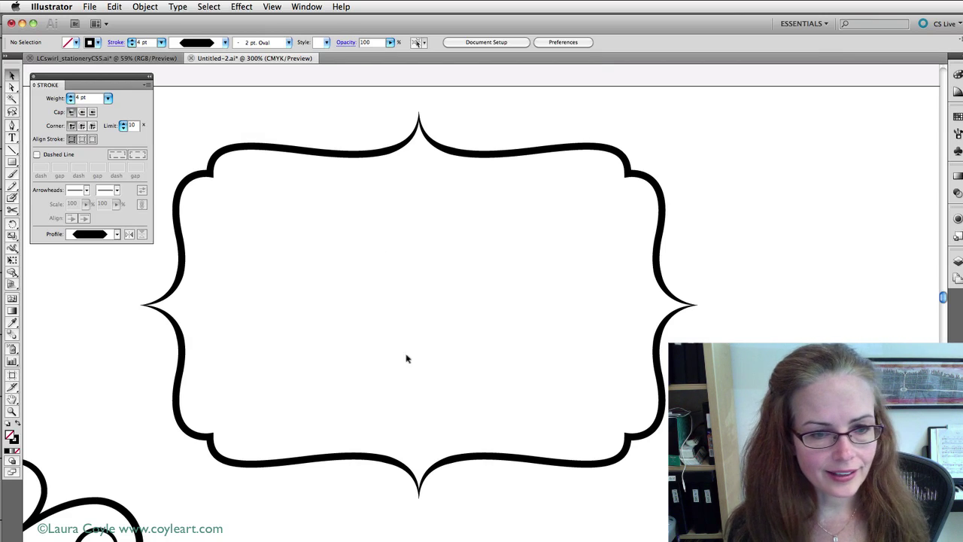
- Move the two dots above and below the scalloped frame off to its right
scroll(451, 384, down, 7)
scroll(503, 398, down, 3)
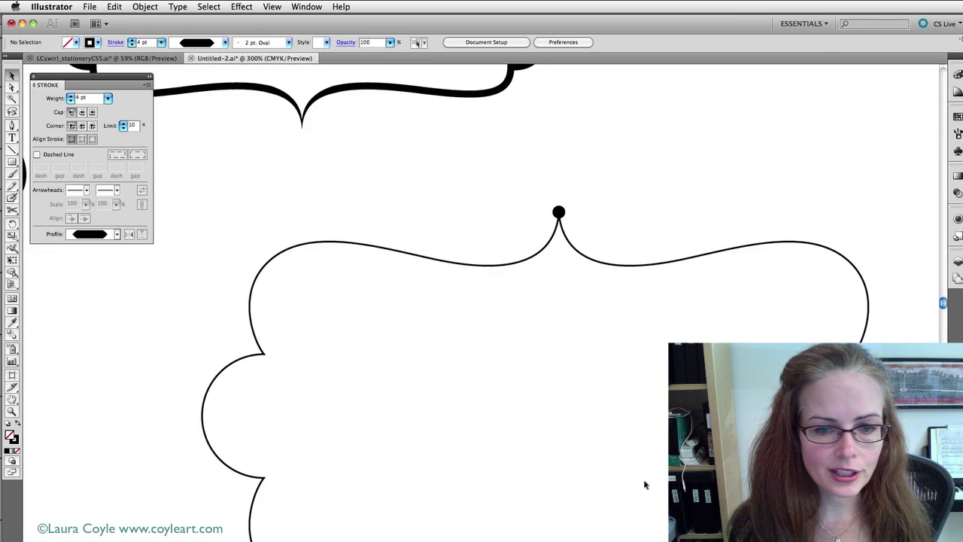
scroll(483, 413, down, 5)
scroll(483, 413, right, 5)
key(super+minus)
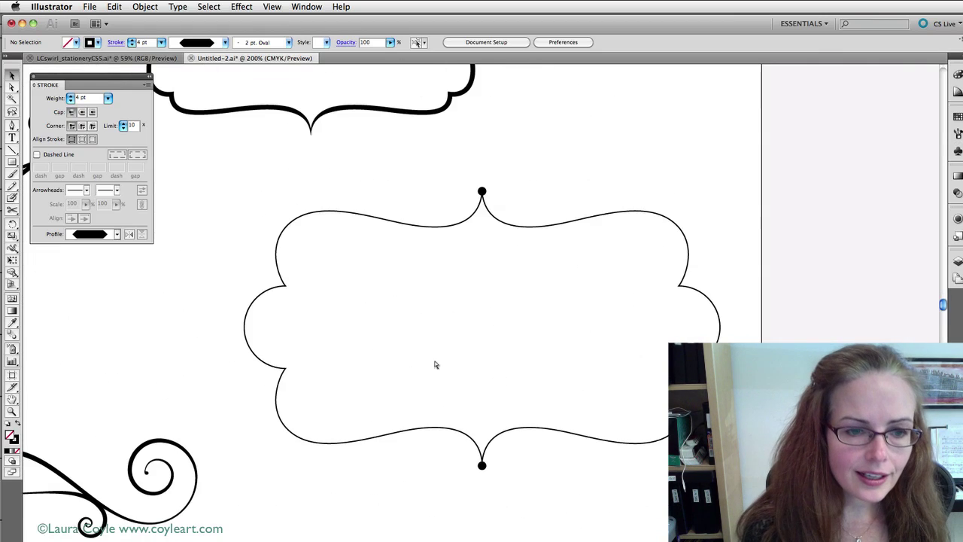
mouse_move(473, 293)
mouse_down()
mouse_move(348, 327)
mouse_move(355, 335)
mouse_up()
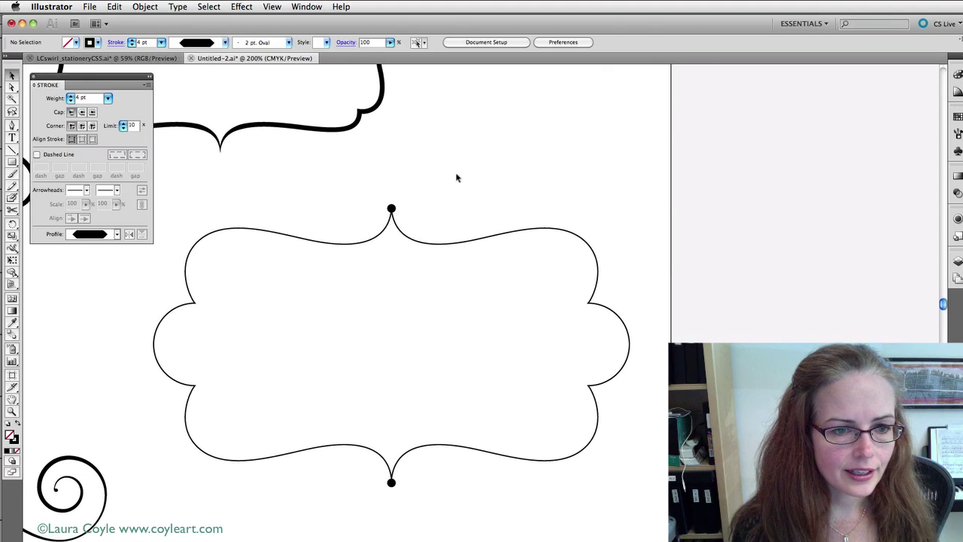
click(391, 208)
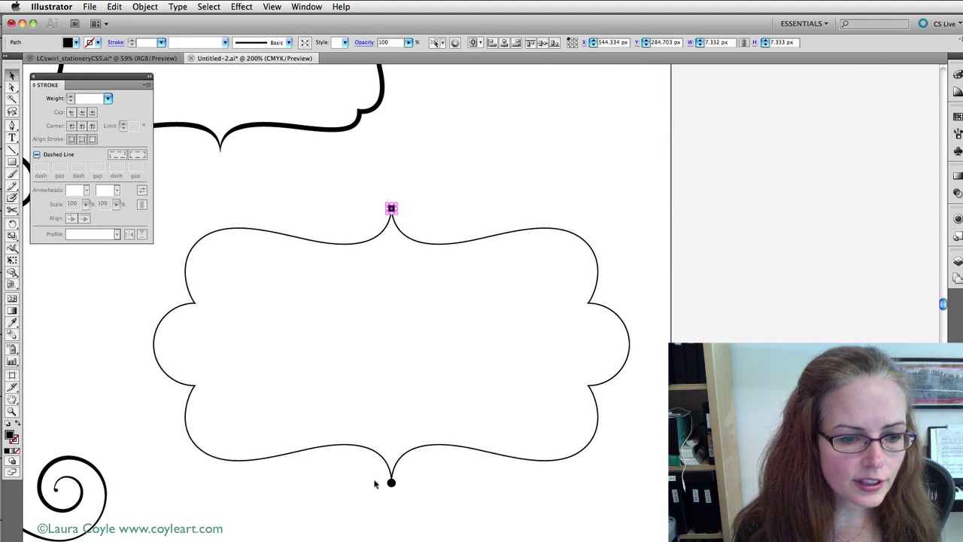
shift+click(391, 483)
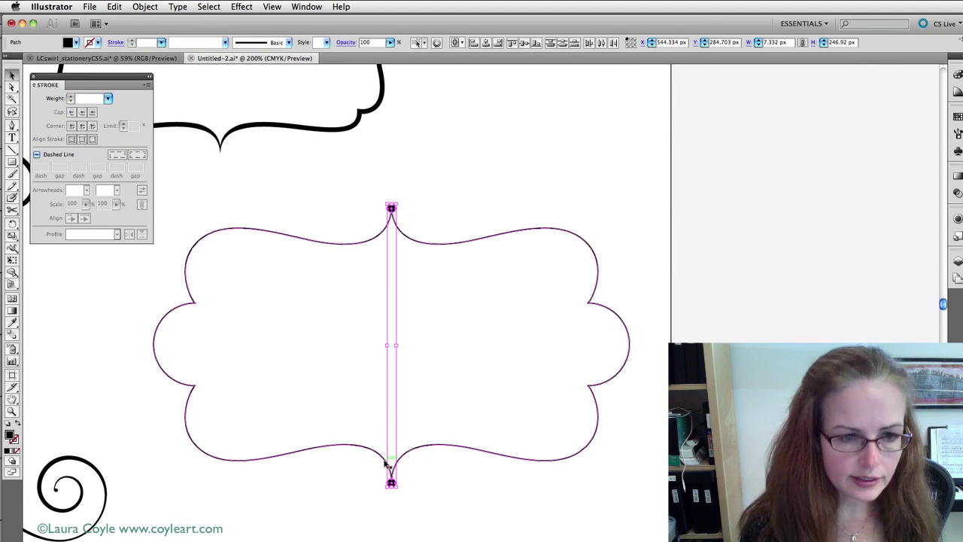
key(super+d)
click(474, 188)
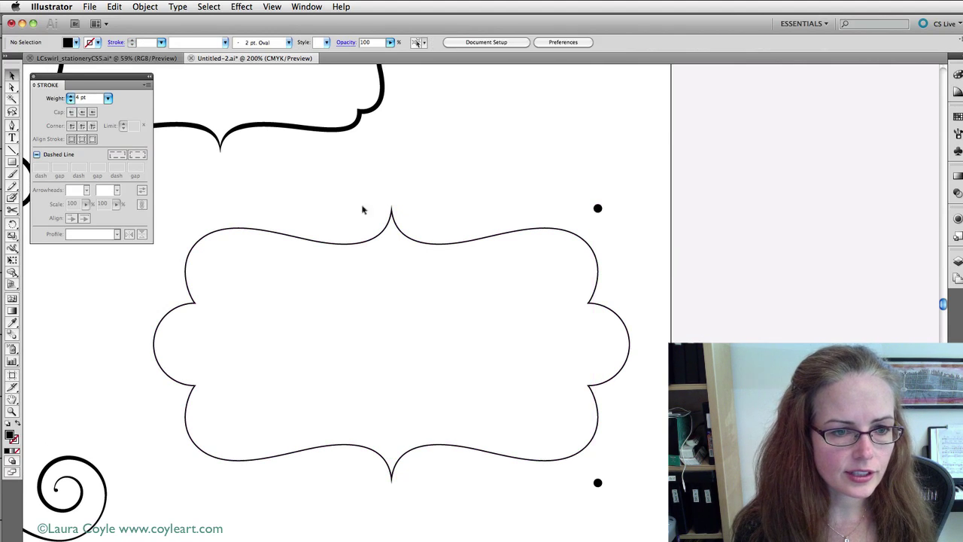
- Give the scalloped frame the pinched-middle width profile at 4 pt stroke weight
click(426, 271)
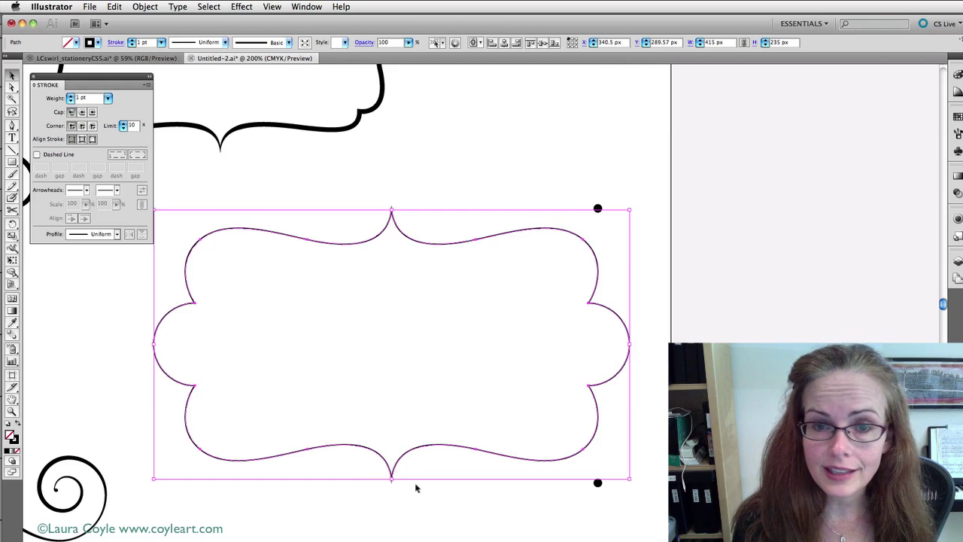
click(117, 235)
click(111, 292)
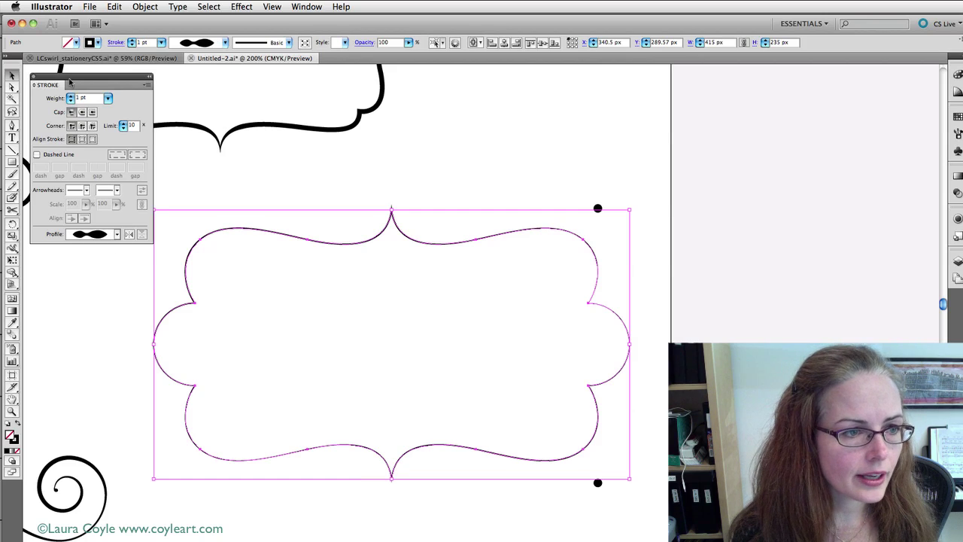
click(71, 96)
click(72, 97)
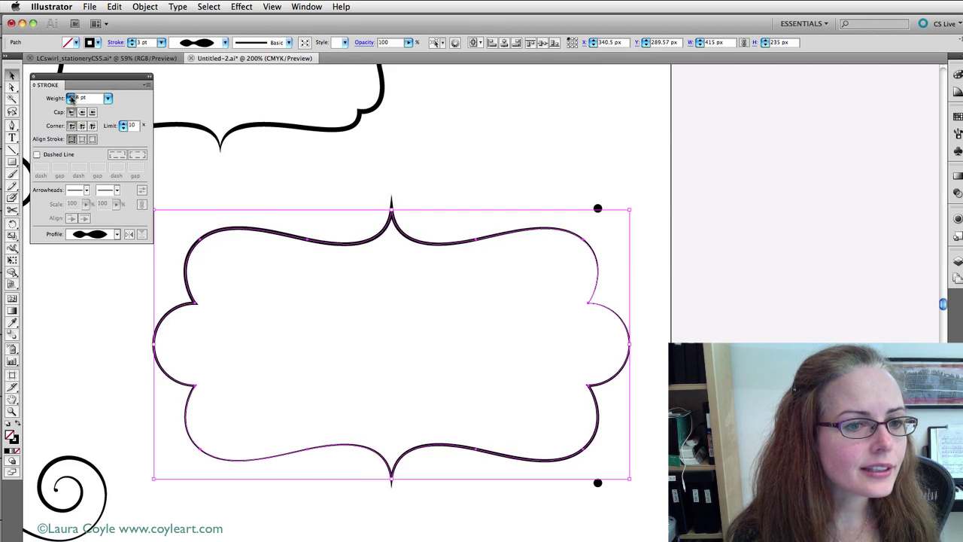
click(437, 213)
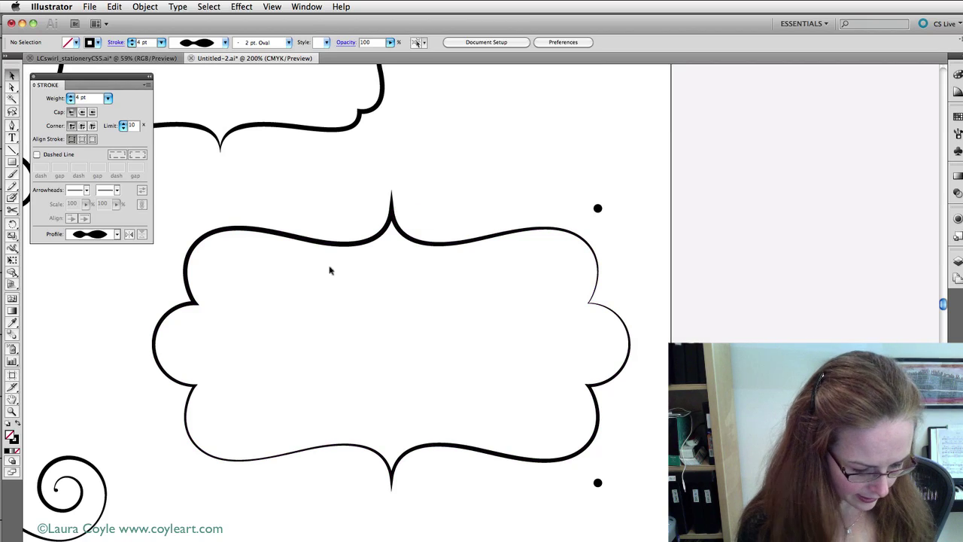
- Split the scalloped frame path with Scissors at its top and bottom points
key(super+equal)
drag(329, 271, 406, 212)
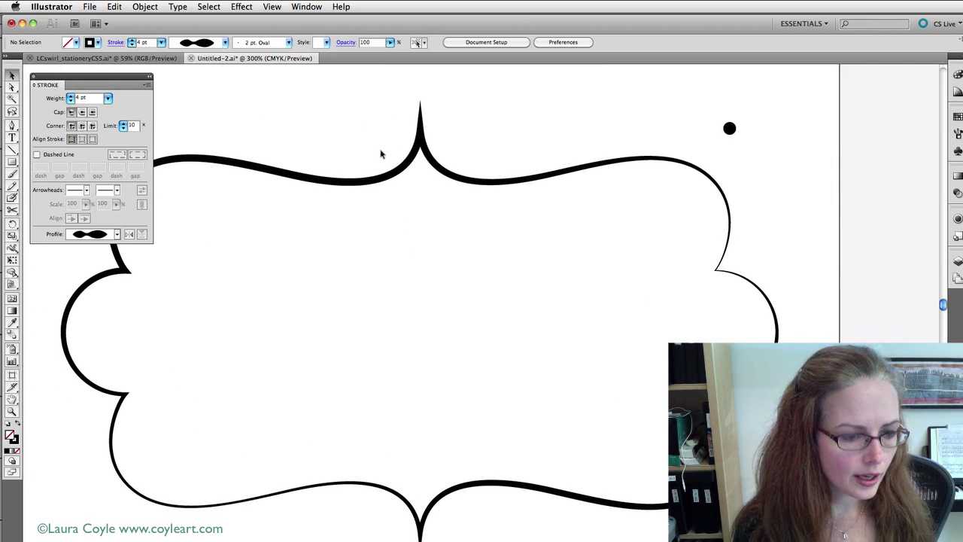
drag(380, 154, 364, 223)
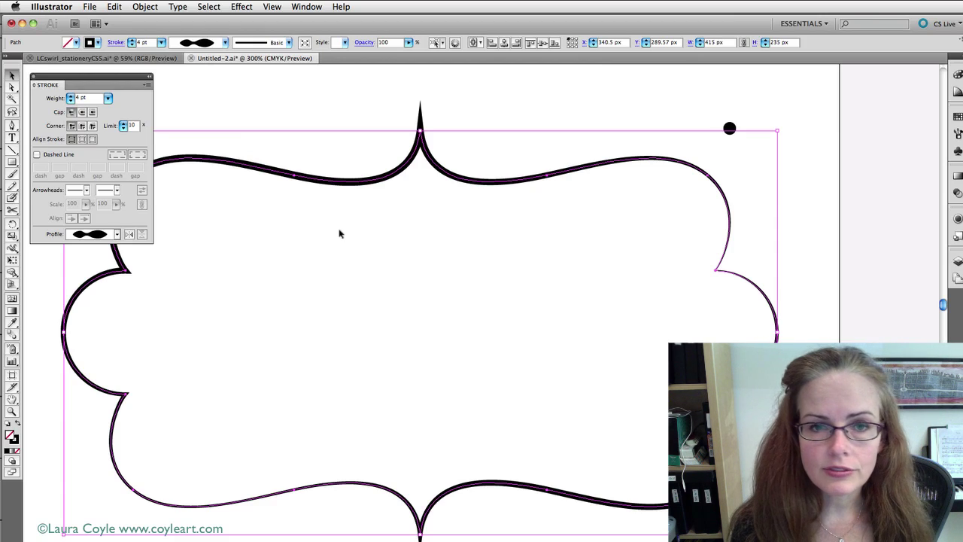
key(c)
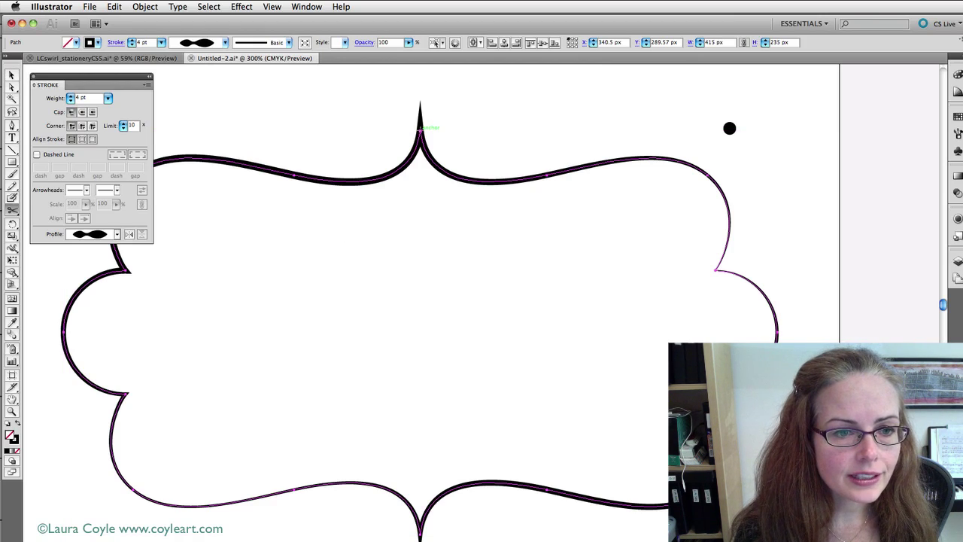
click(419, 129)
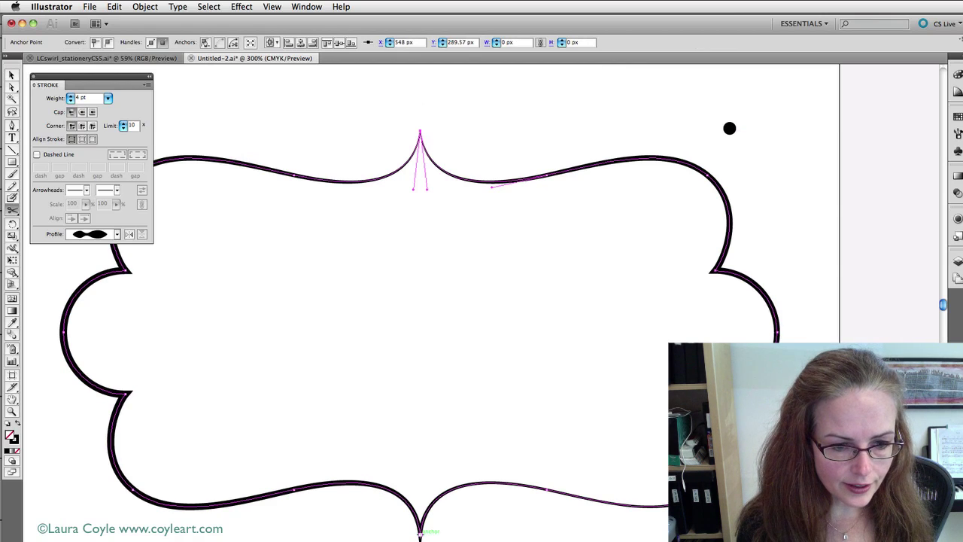
click(420, 531)
key(v)
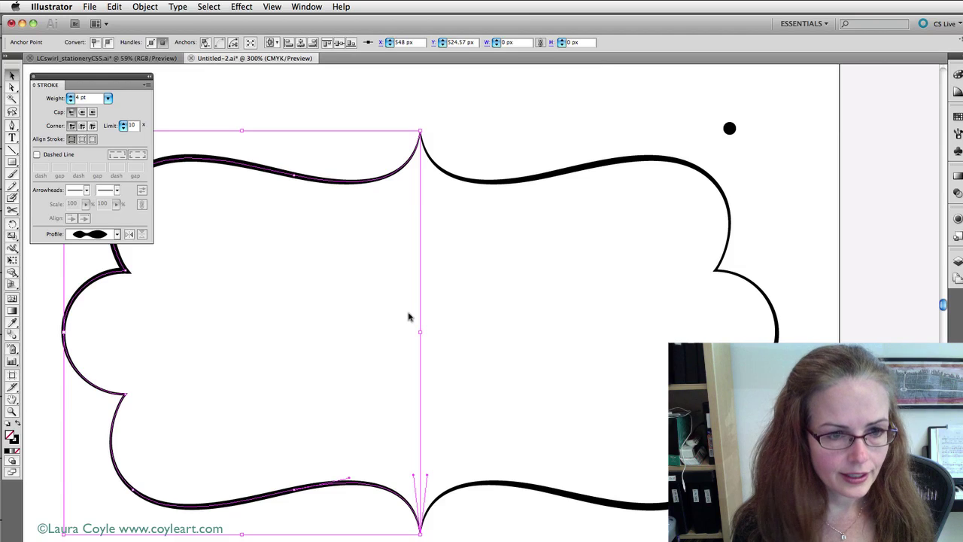
click(409, 318)
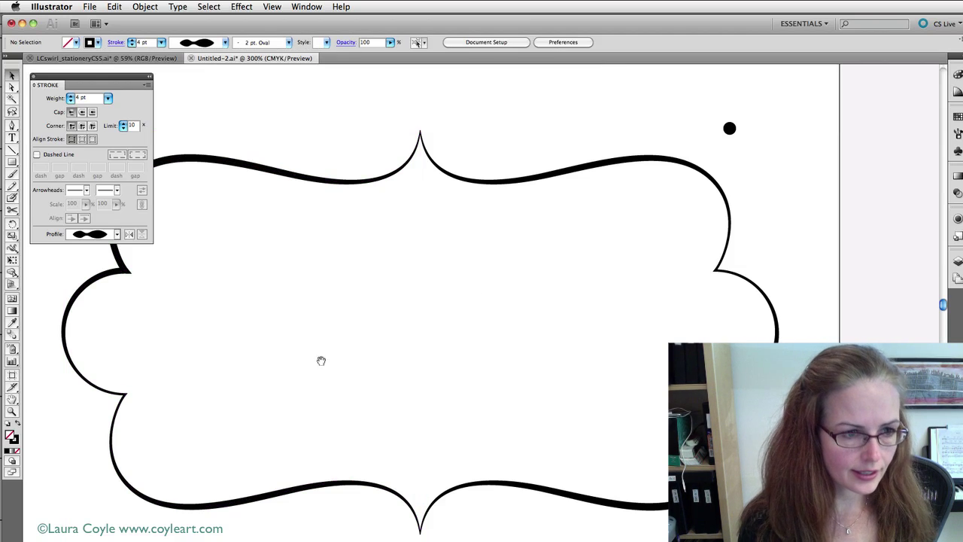
- Apply a tapered width profile to the whole frame and flip it so the thick side swaps
scroll(321, 360, down, 3)
scroll(361, 346, down, 3)
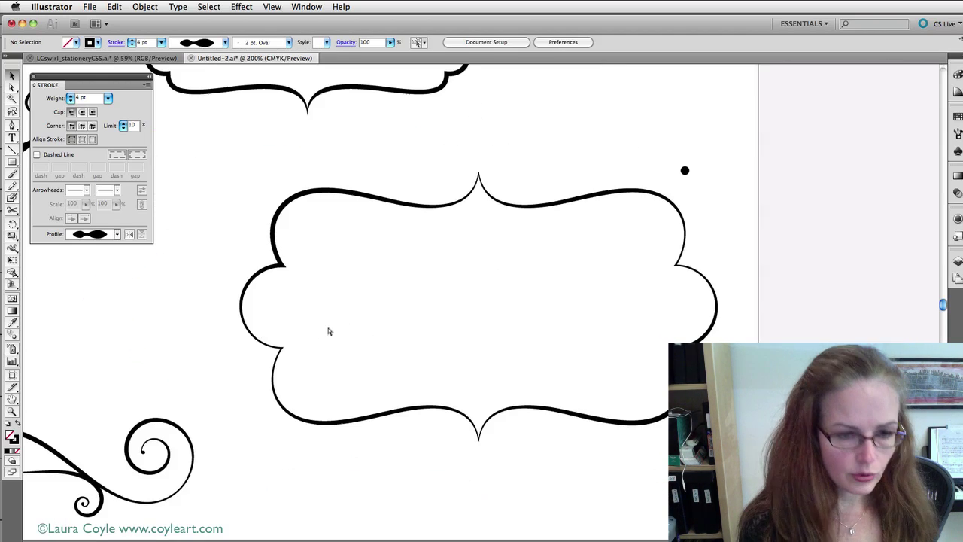
scroll(262, 294, right, 5)
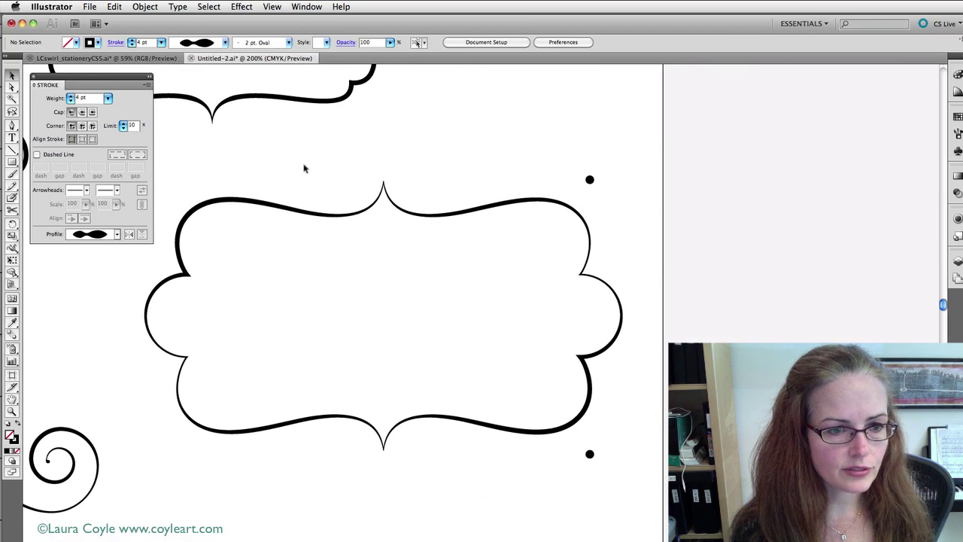
click(429, 431)
click(117, 234)
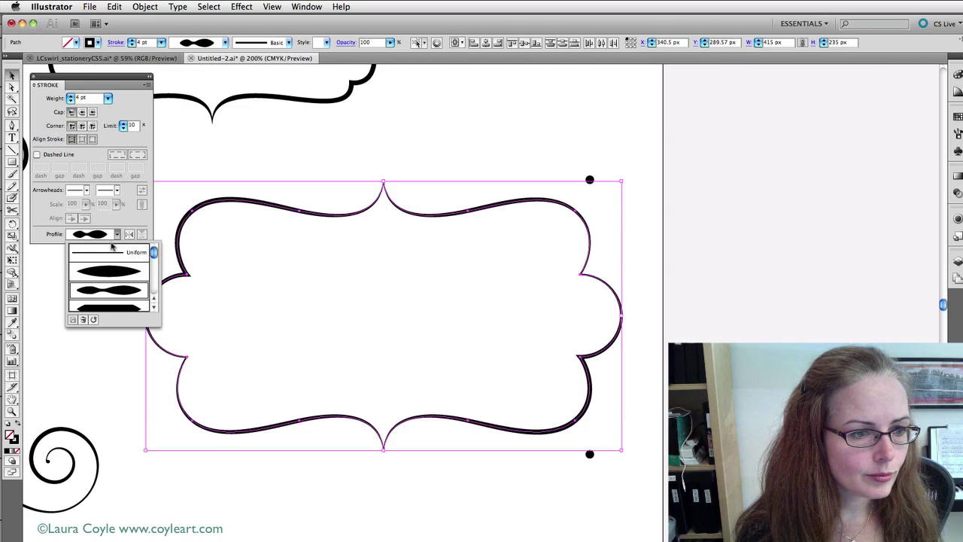
drag(153, 254, 155, 270)
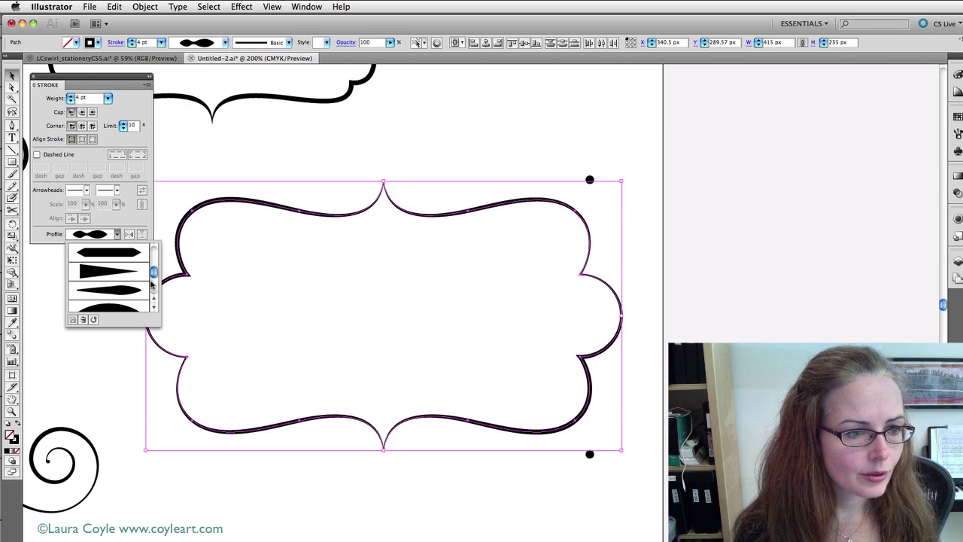
click(135, 292)
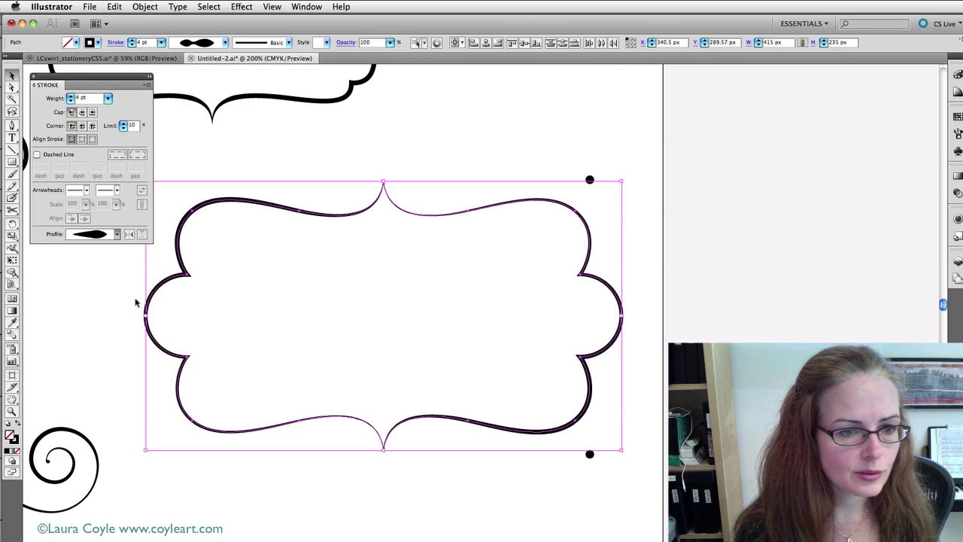
click(128, 235)
- Switch the frame to the thin-to-thick profile, then set a different default profile with nothing selected
click(116, 235)
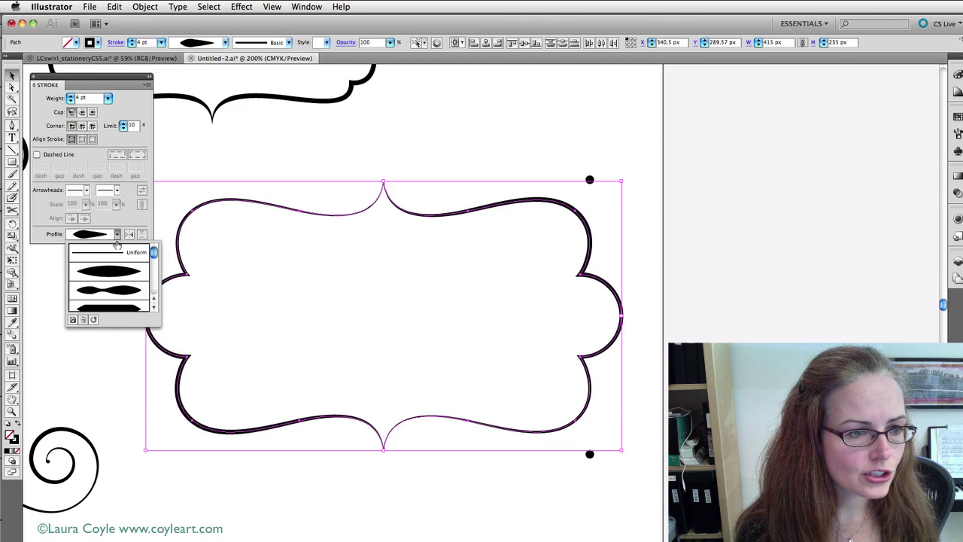
drag(154, 254, 155, 281)
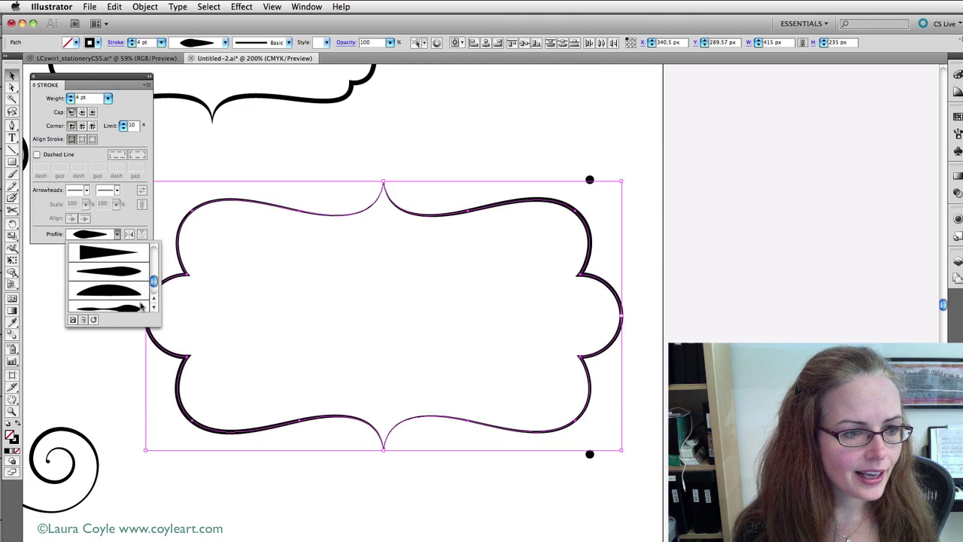
click(140, 307)
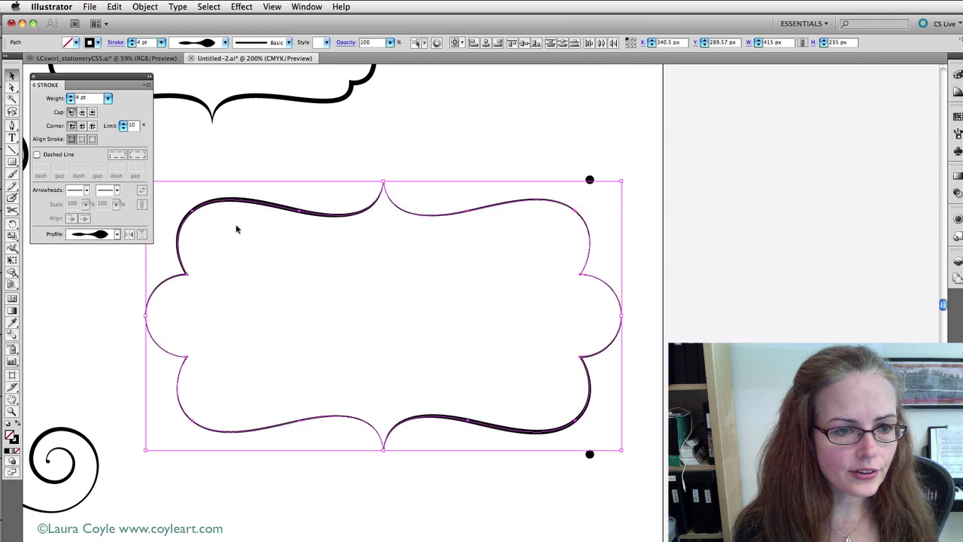
click(401, 308)
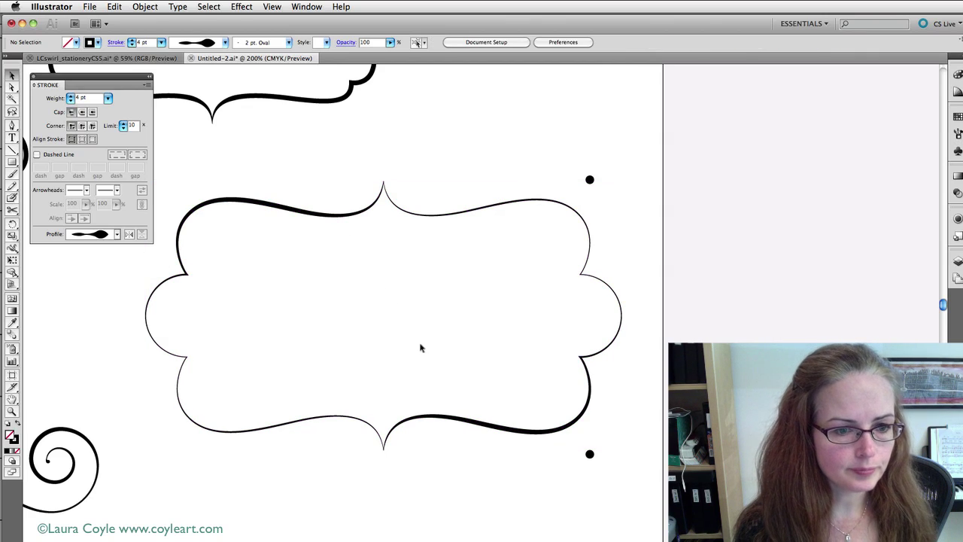
click(117, 234)
click(127, 275)
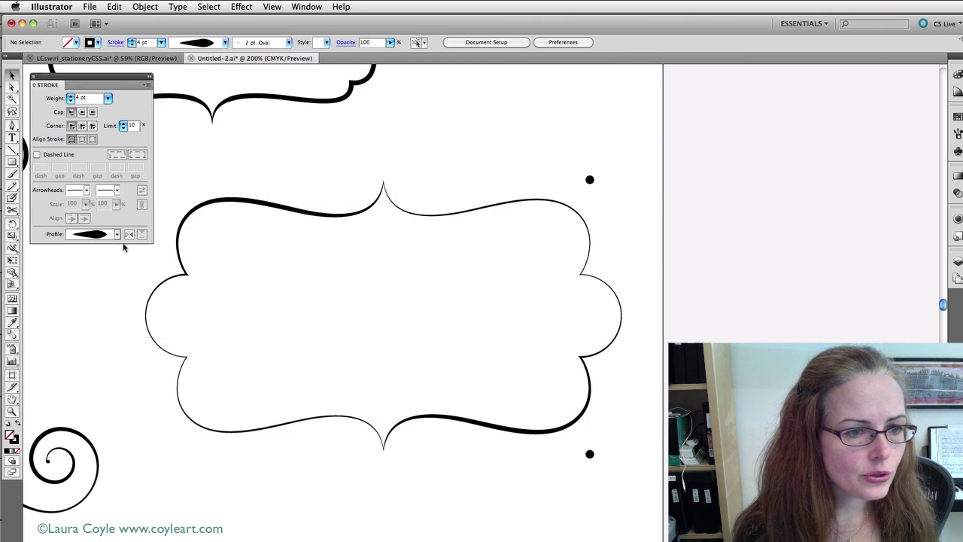
- Give the frame's left half the lens-shaped width profile
click(338, 413)
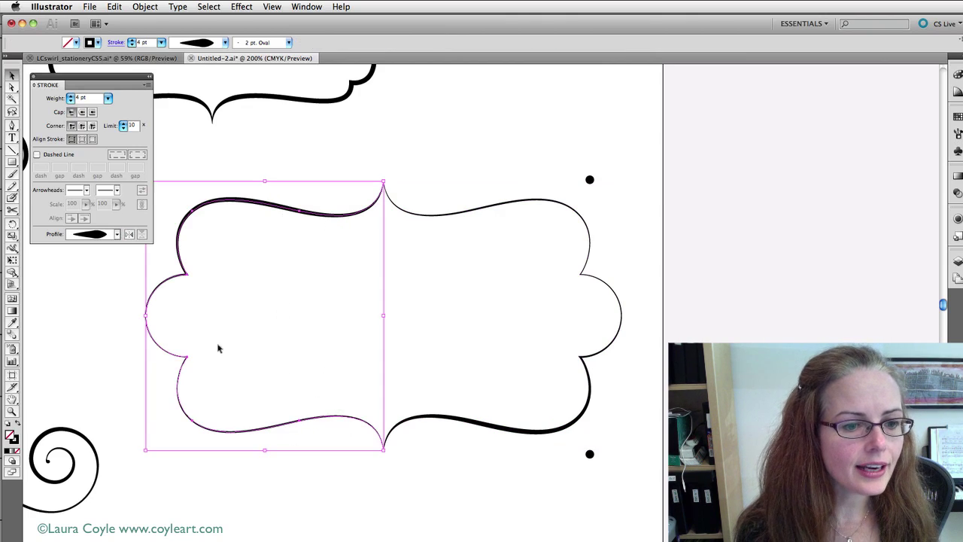
click(117, 234)
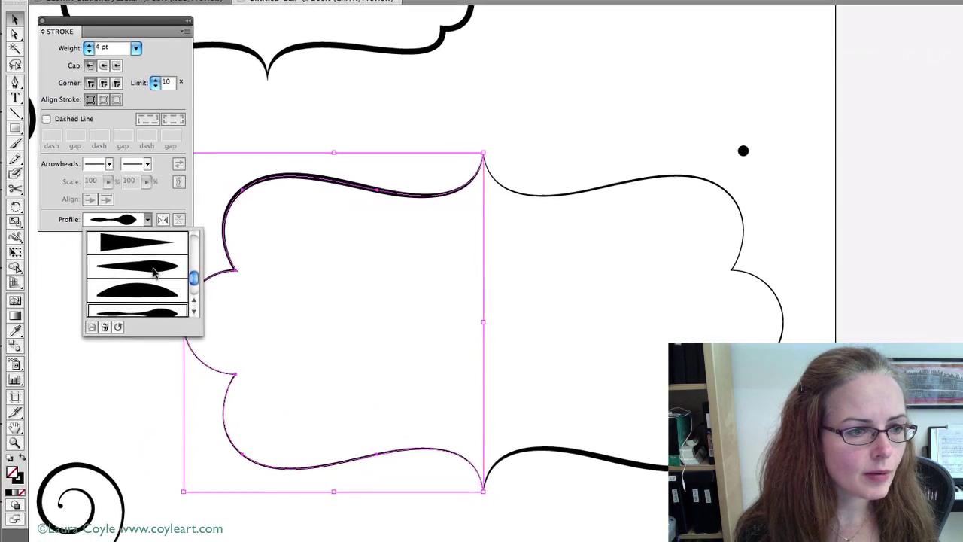
click(140, 272)
click(399, 256)
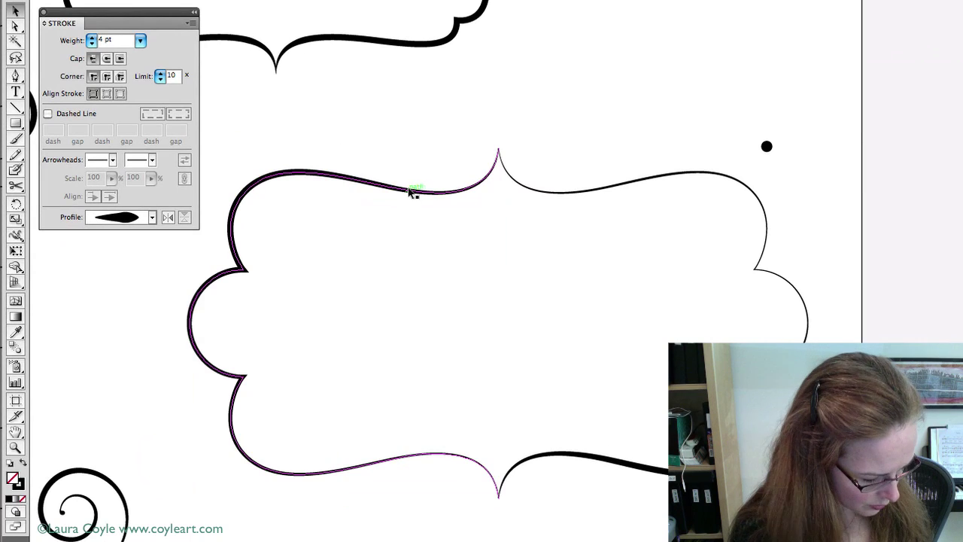
- Widen the left half's top and bottom curves with the Width tool to 6.62 pt, then reselect it
key(shift+w)
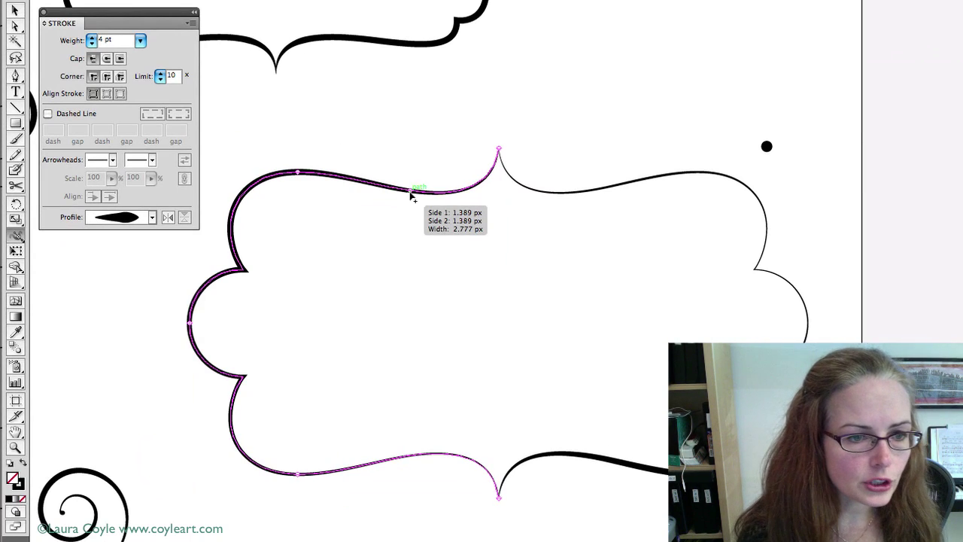
drag(410, 194, 412, 198)
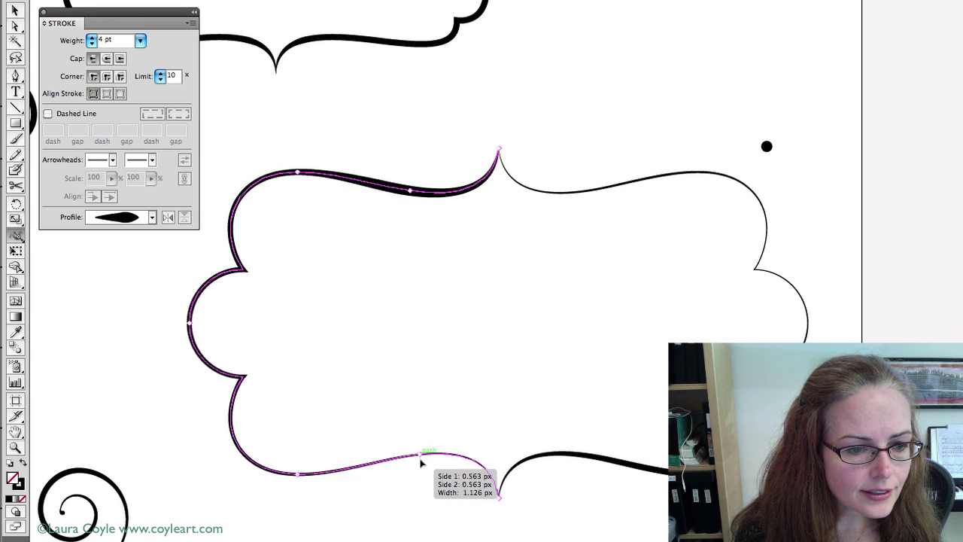
drag(420, 462, 431, 469)
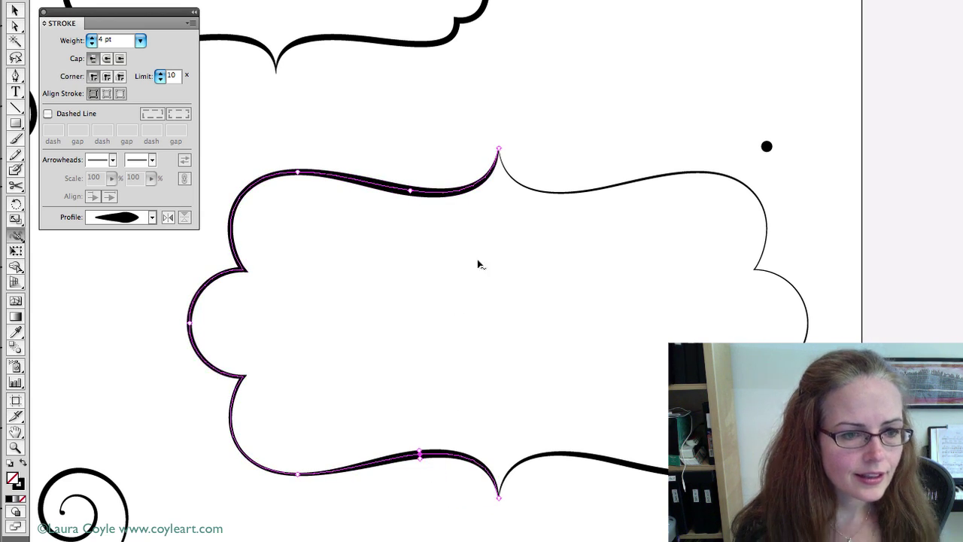
key(v)
click(492, 303)
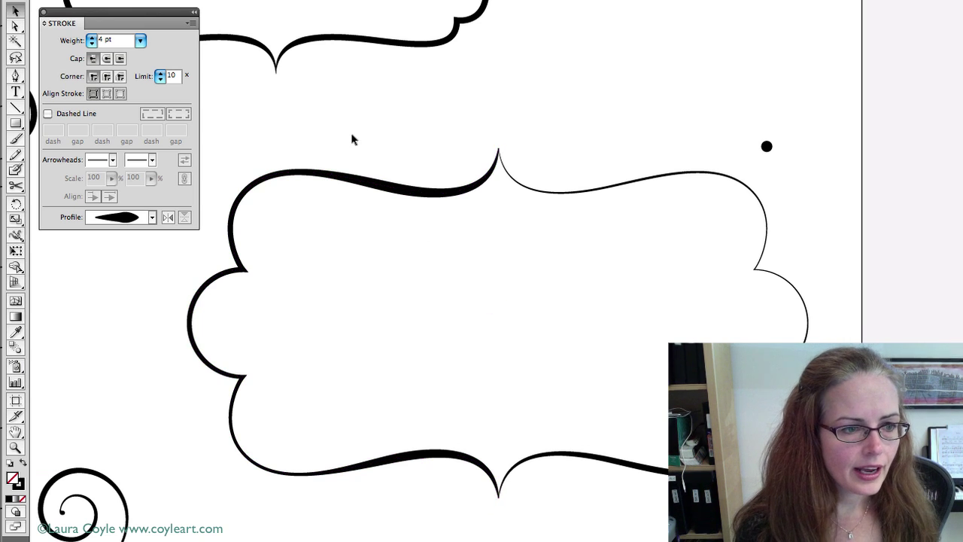
drag(358, 140, 398, 506)
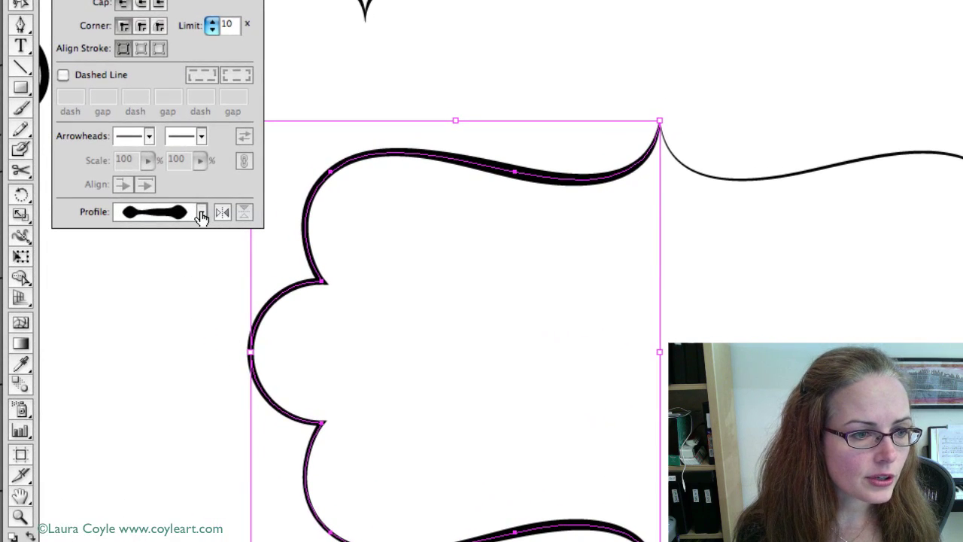
- Save the left half's custom width shape via Add to Profiles and confirm it appears in the list
click(201, 215)
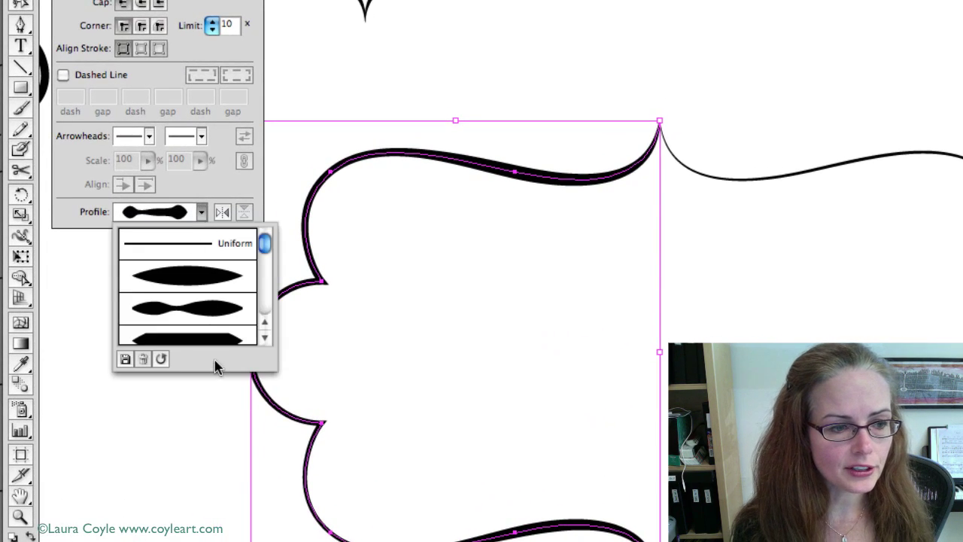
mouse_move(265, 242)
mouse_down()
mouse_move(271, 333)
mouse_move(264, 224)
mouse_up()
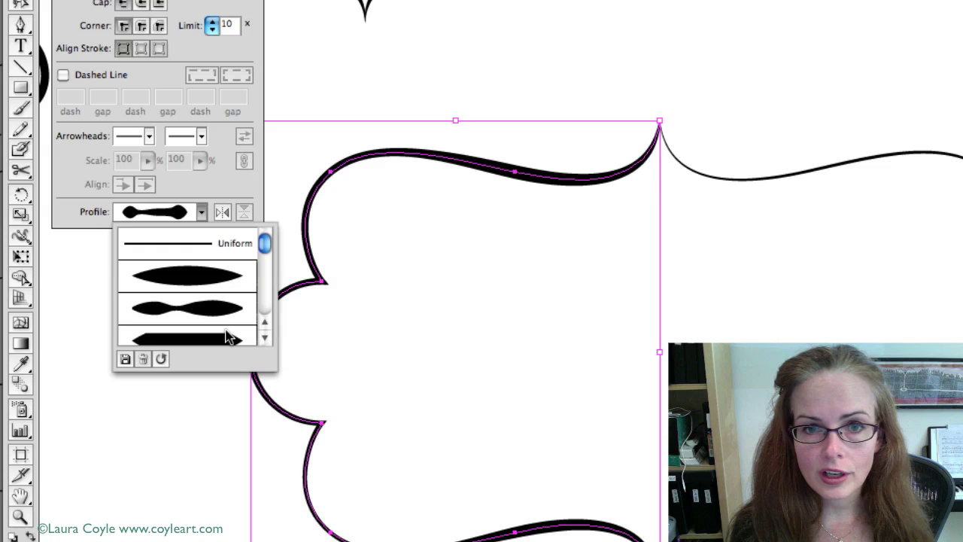
click(124, 359)
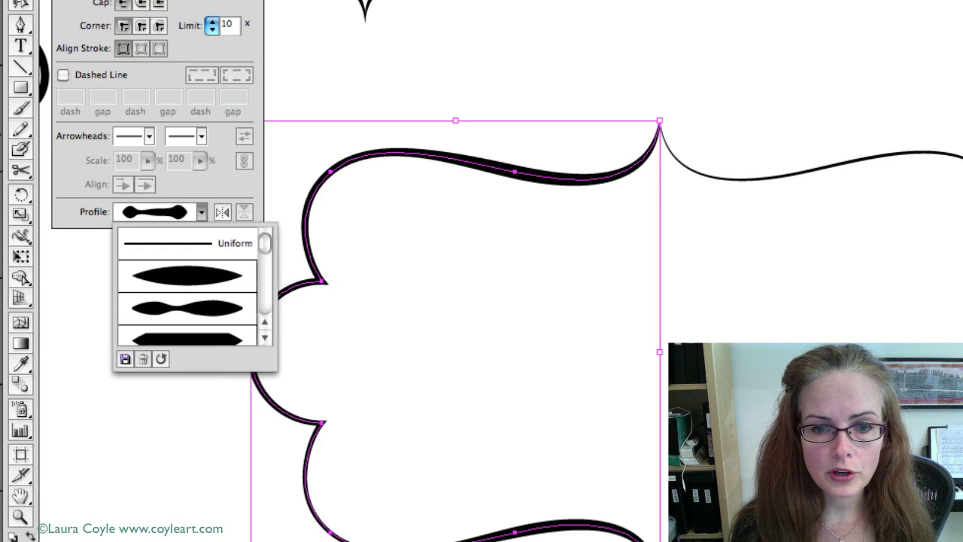
drag(895, 143, 750, 30)
click(771, 69)
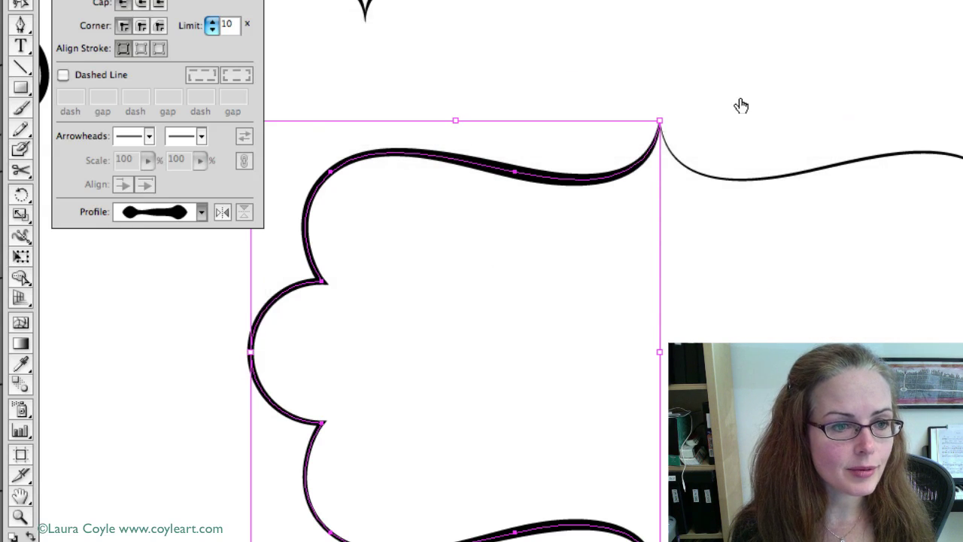
click(201, 213)
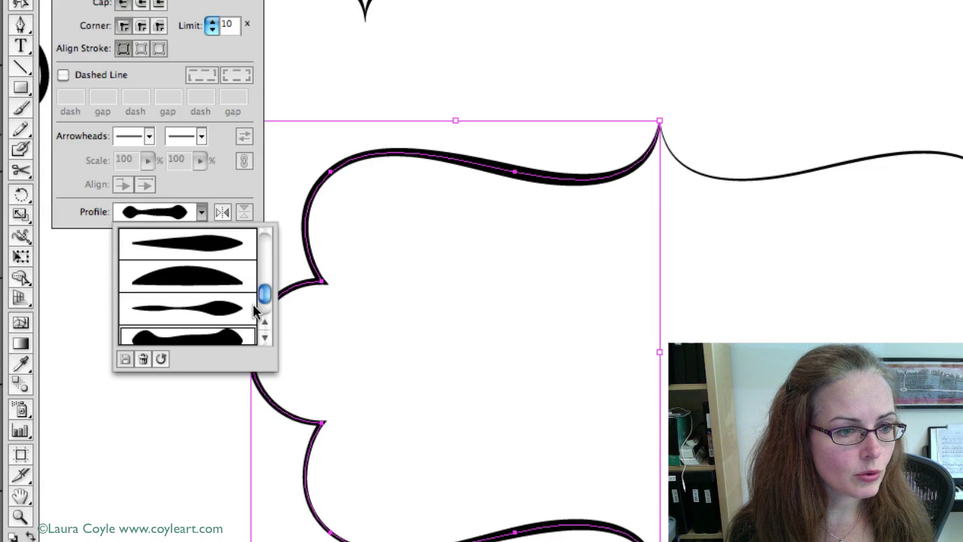
drag(261, 295, 263, 313)
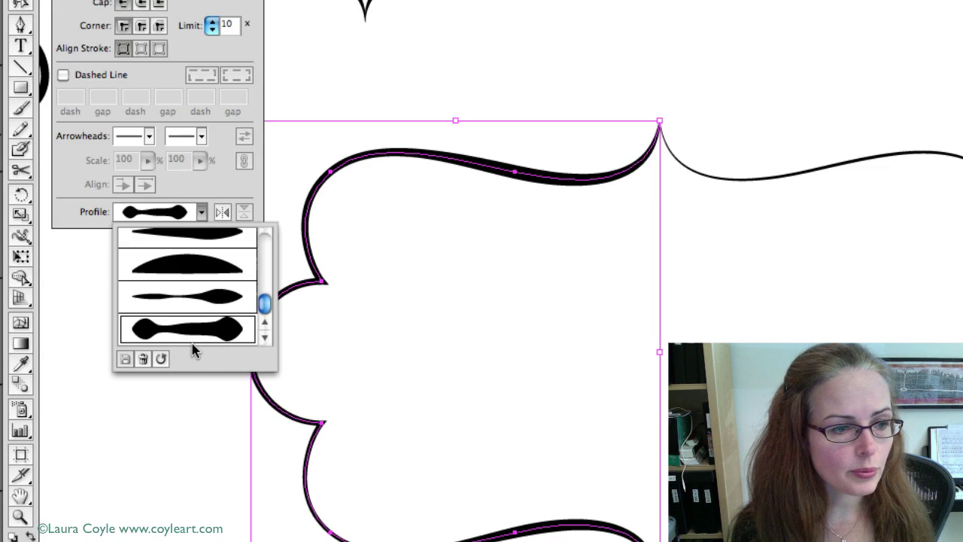
click(205, 416)
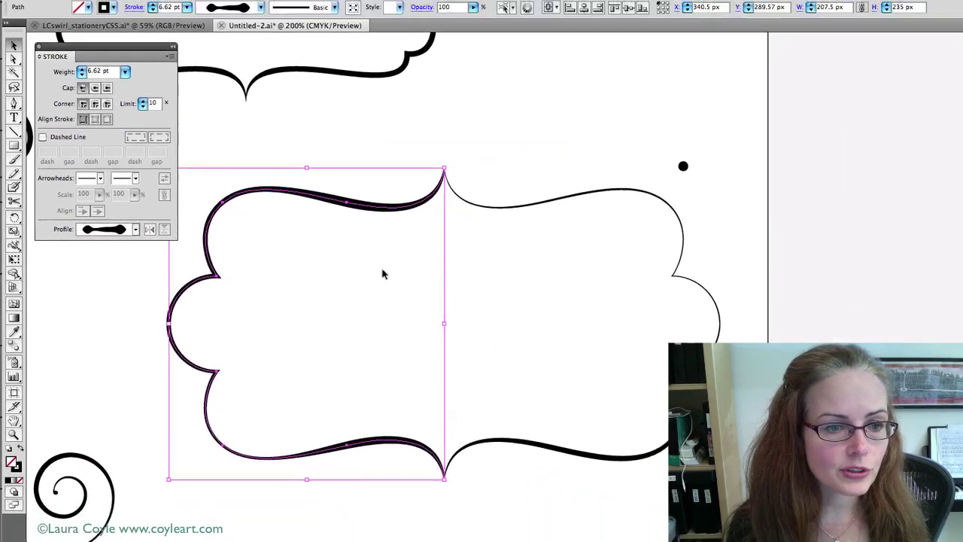
- Deselect everything to view both halves' tapered strokes
click(393, 347)
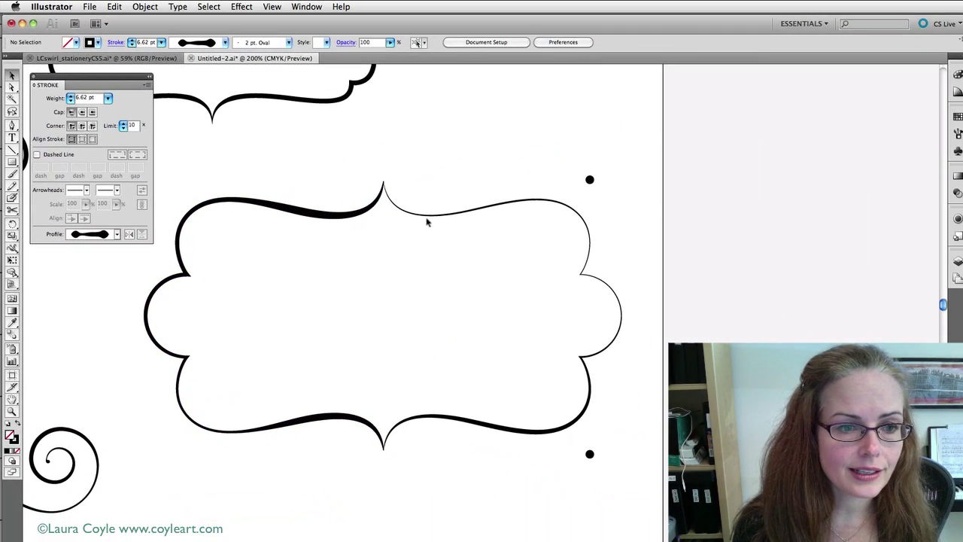